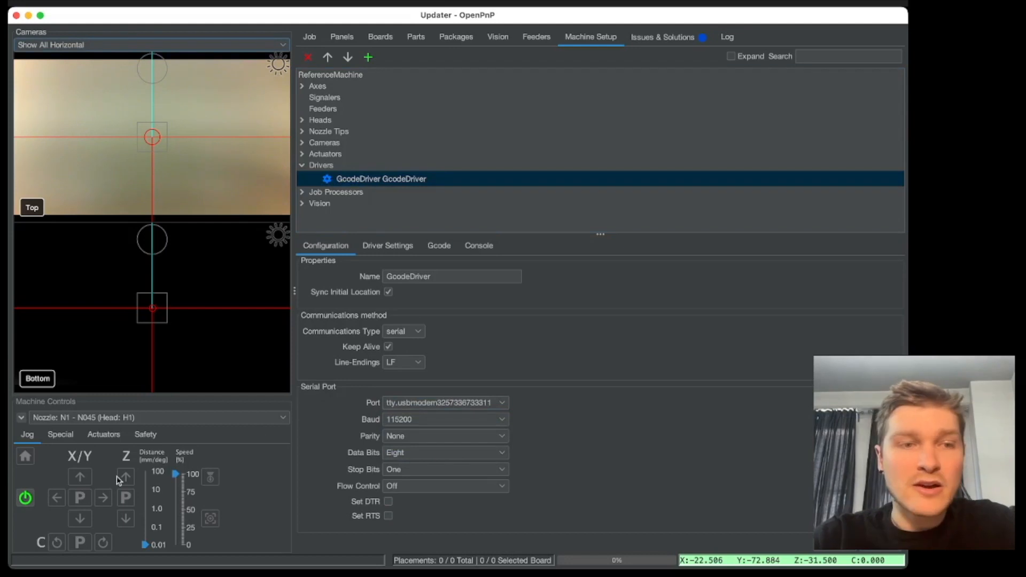
Enable the machine and set the bottom camera's capture device to PnP Bottom Camera with the format 1280 x 720, 10 FPS, svuy
{"action": "left_click", "coordinate": [25, 498]}
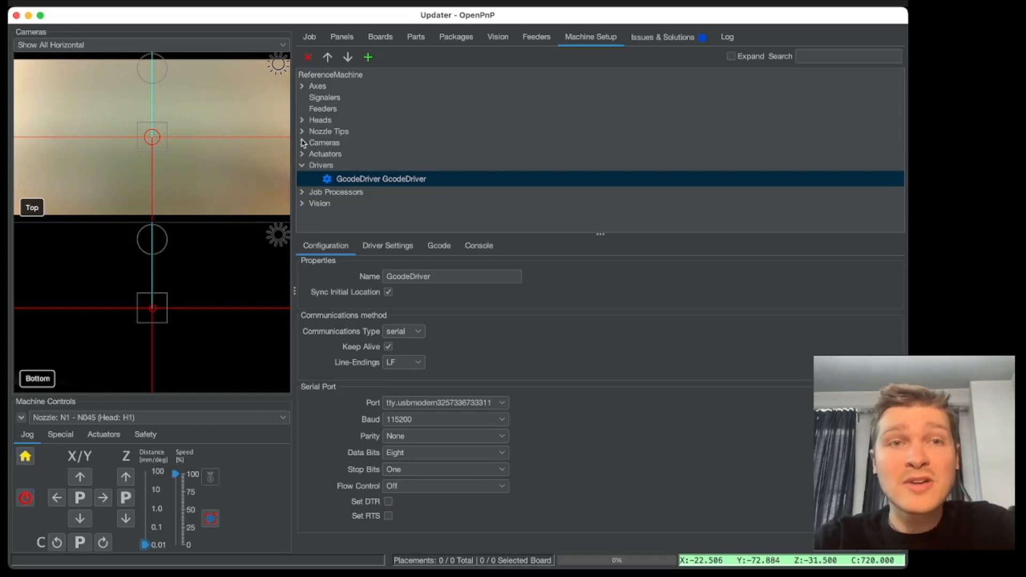
{"action": "left_click", "coordinate": [303, 144]}
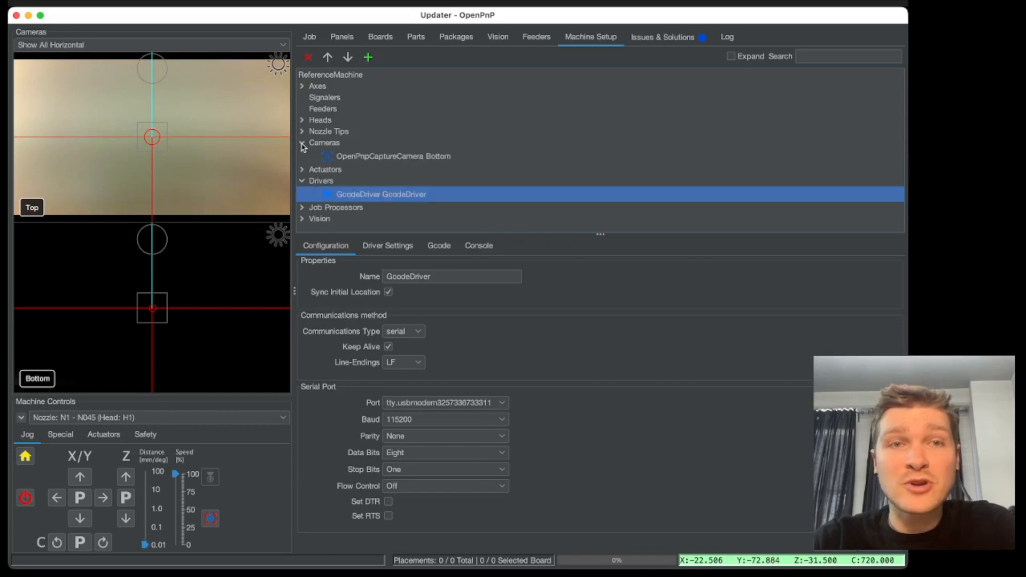
{"action": "left_click", "coordinate": [354, 156]}
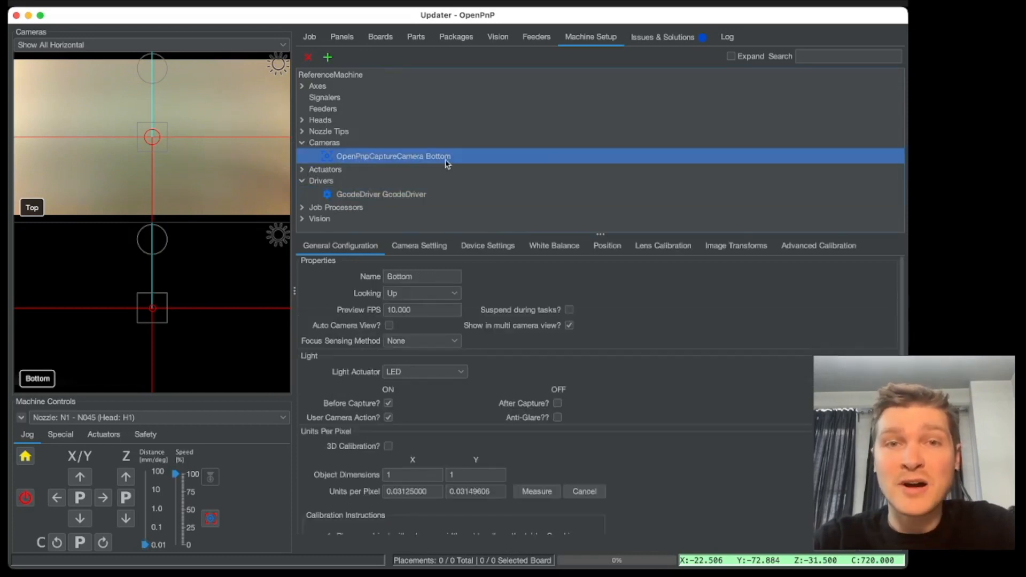
{"action": "left_click", "coordinate": [481, 247]}
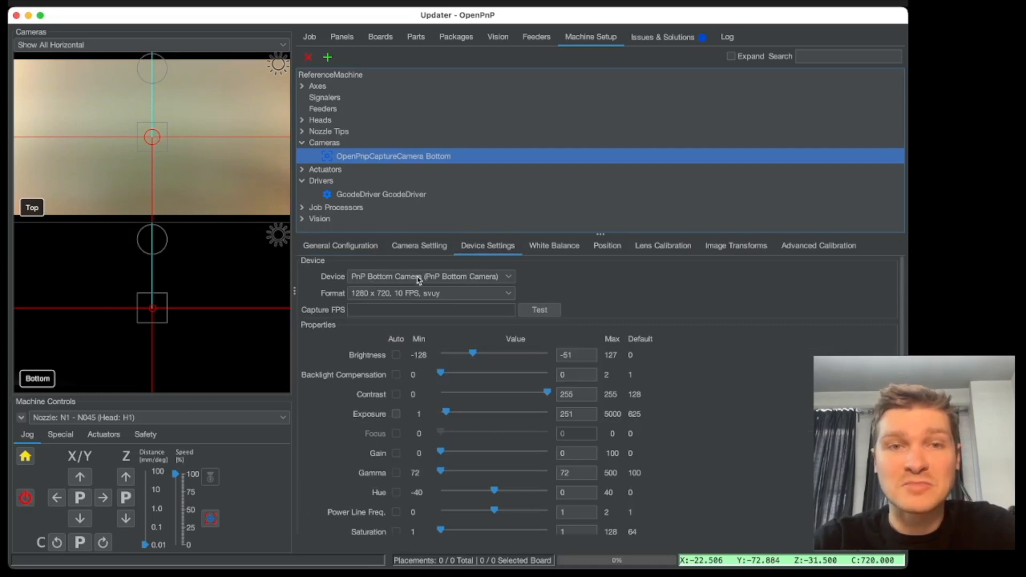
{"action": "left_click", "coordinate": [434, 278]}
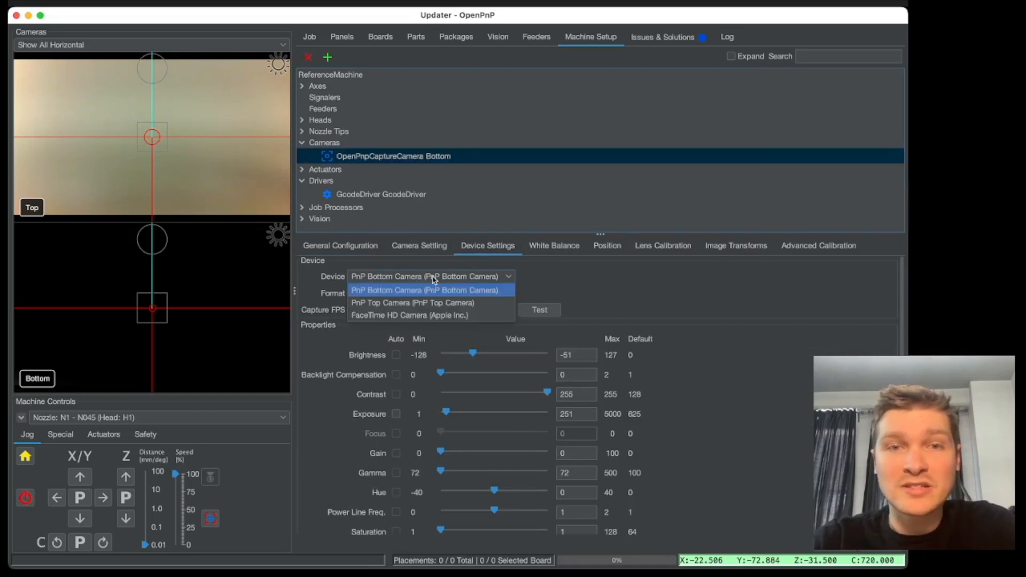
{"action": "left_click", "coordinate": [415, 292]}
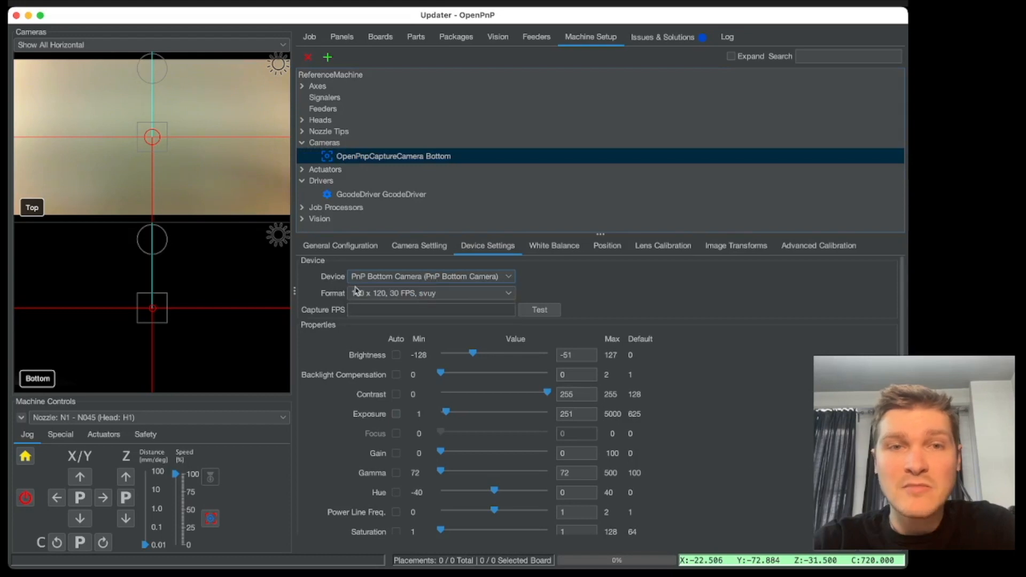
{"action": "left_click", "coordinate": [381, 294]}
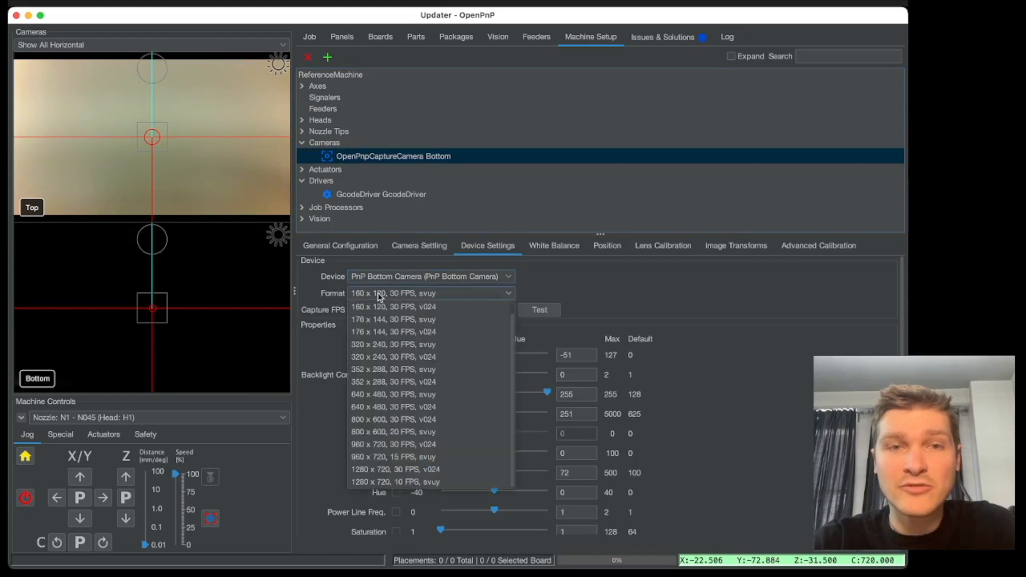
{"action": "left_click", "coordinate": [395, 482]}
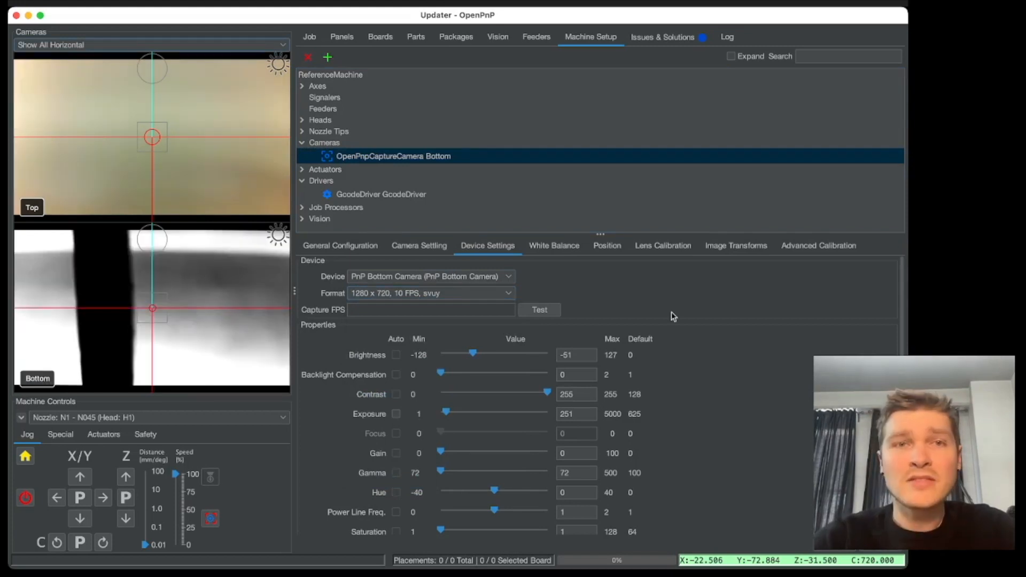
Adjust the bottom camera's exposure to 751
{"action": "left_click_drag", "start_coordinate": [447, 412], "coordinate": [446, 413]}
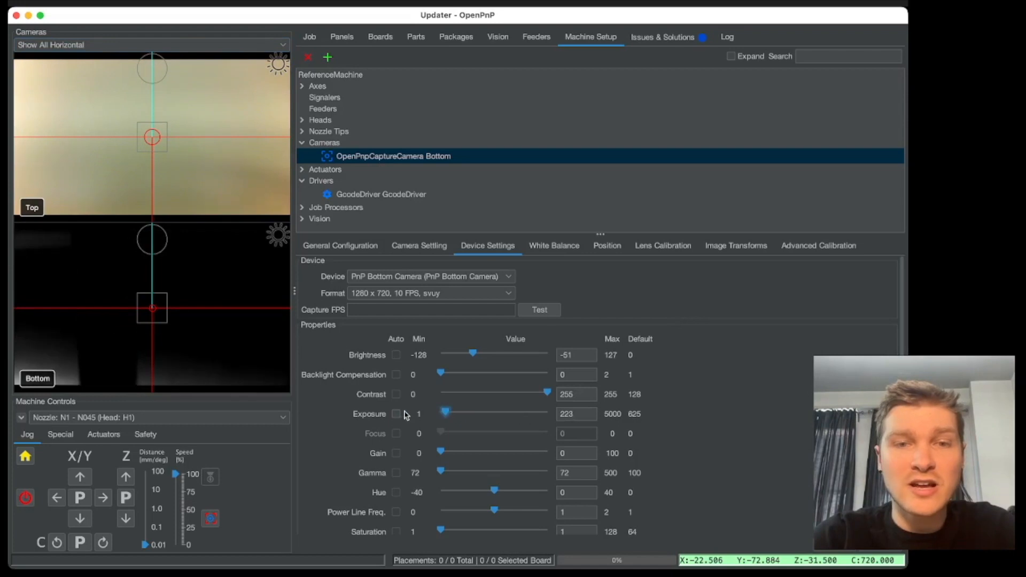
{"action": "left_click", "coordinate": [396, 414]}
Set the head-mounted top camera's capture device to PnP Top Camera with the format 1280 x 720, 10 FPS, svuy
{"action": "left_click", "coordinate": [302, 120]}
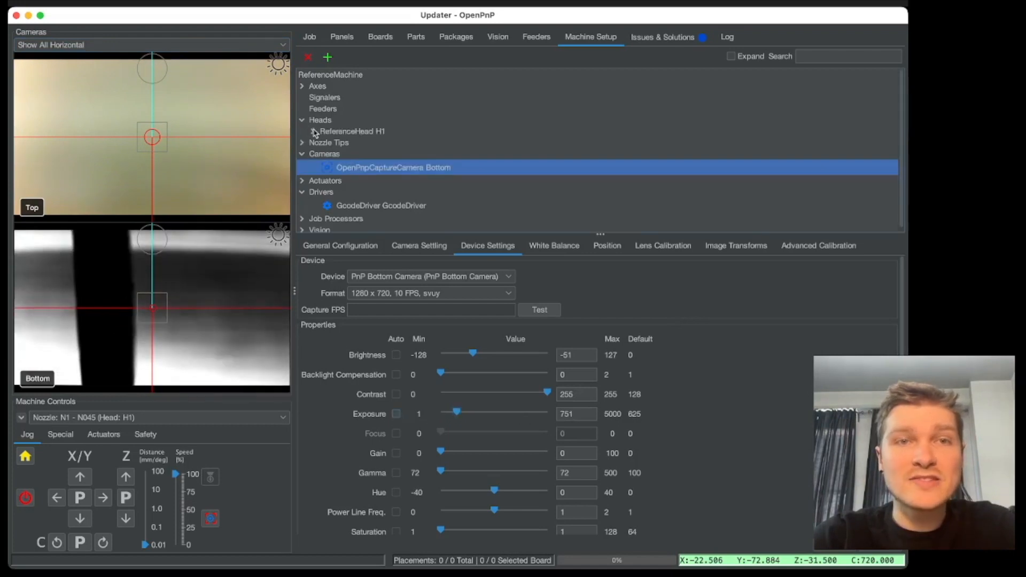
{"action": "left_click", "coordinate": [312, 132]}
{"action": "left_click", "coordinate": [324, 154]}
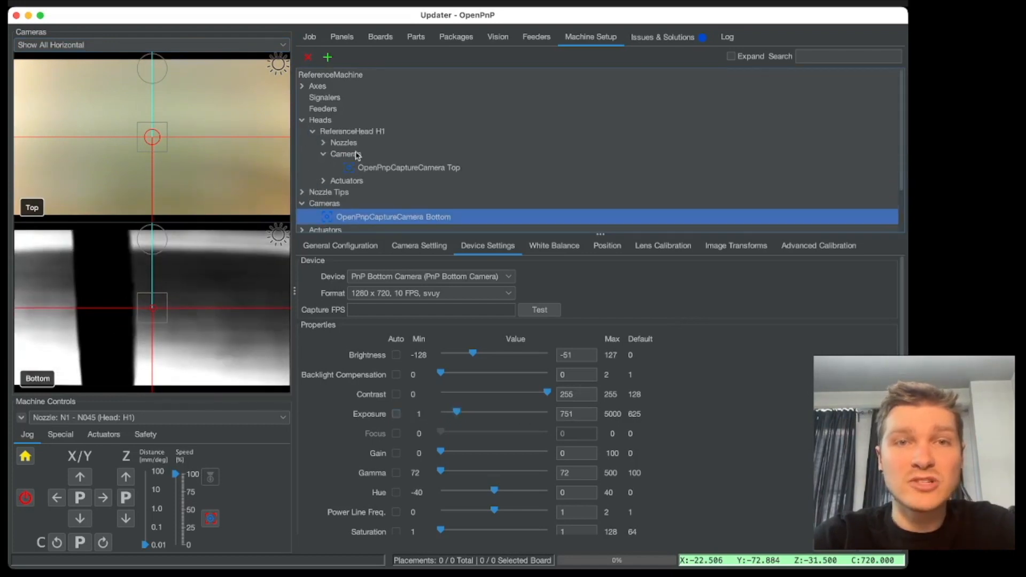
{"action": "left_click", "coordinate": [435, 169]}
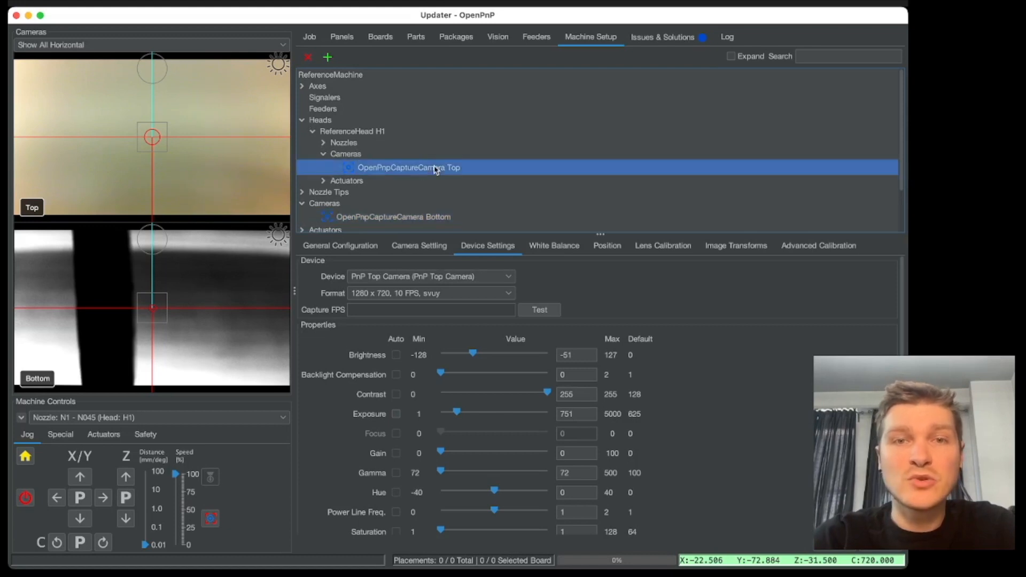
{"action": "left_click", "coordinate": [419, 277]}
{"action": "left_click", "coordinate": [432, 299]}
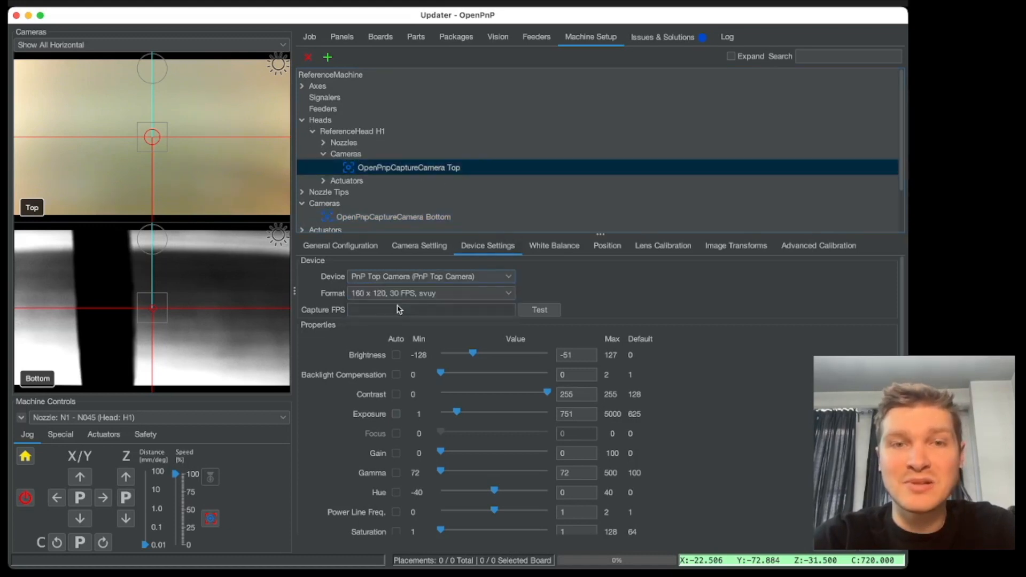
{"action": "left_click", "coordinate": [432, 294]}
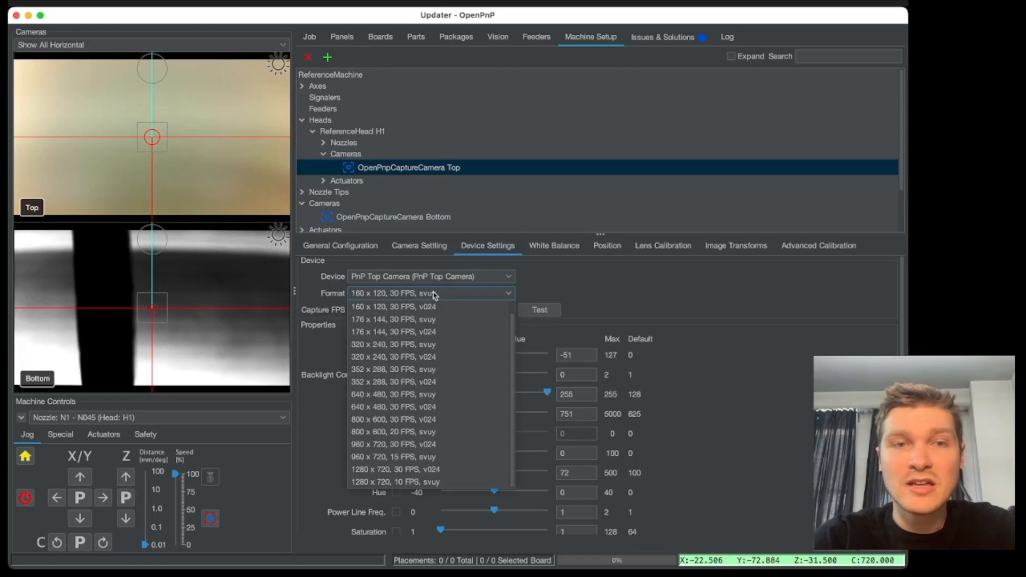
{"action": "left_click", "coordinate": [393, 483]}
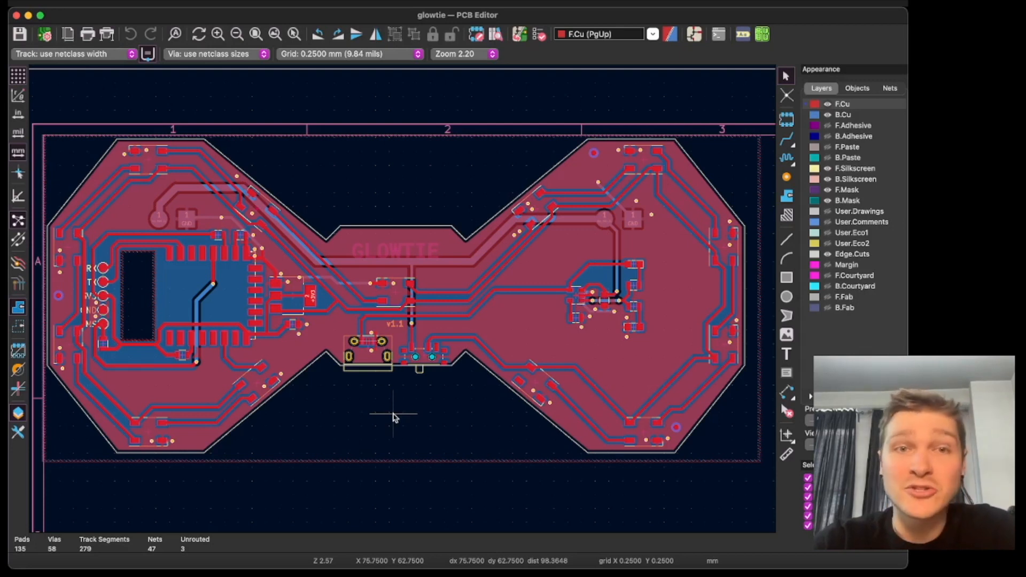
Switch to KiCad's PCB Editor, review the component placement export options for the glowtie board and close them
{"action": "left_click", "coordinate": [78, 2]}
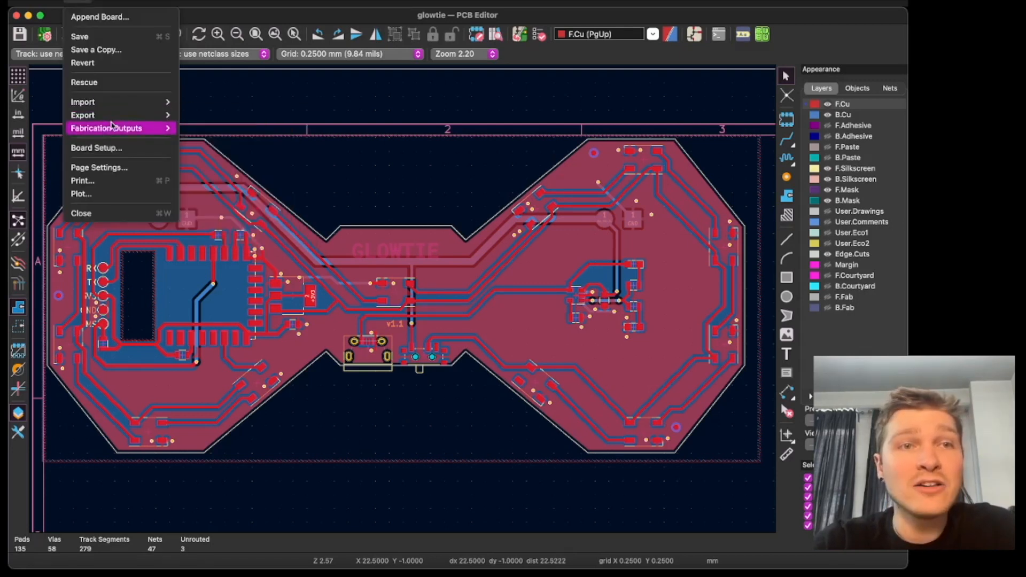
{"action": "mouse_move", "coordinate": [115, 128]}
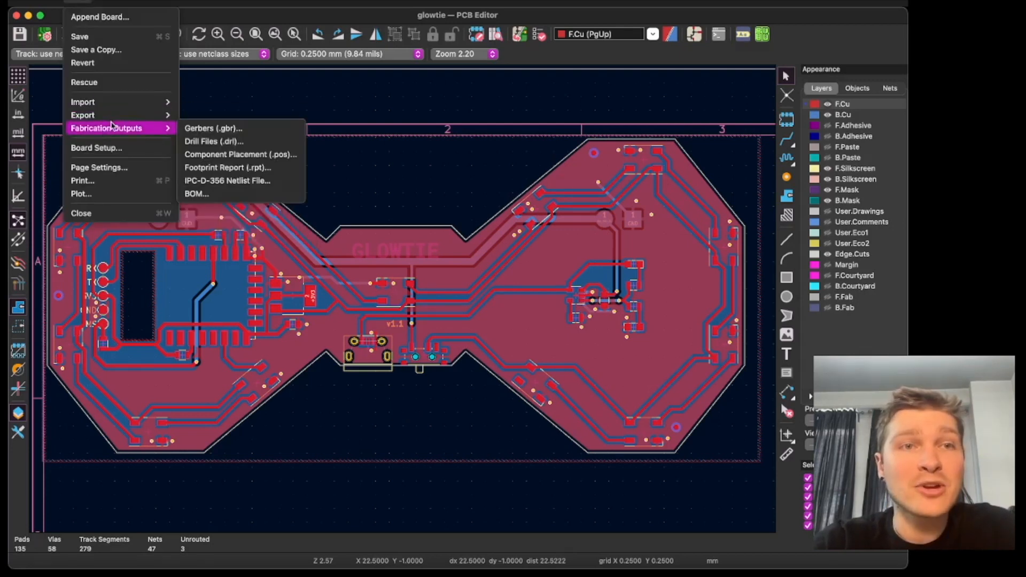
{"action": "left_click", "coordinate": [230, 155]}
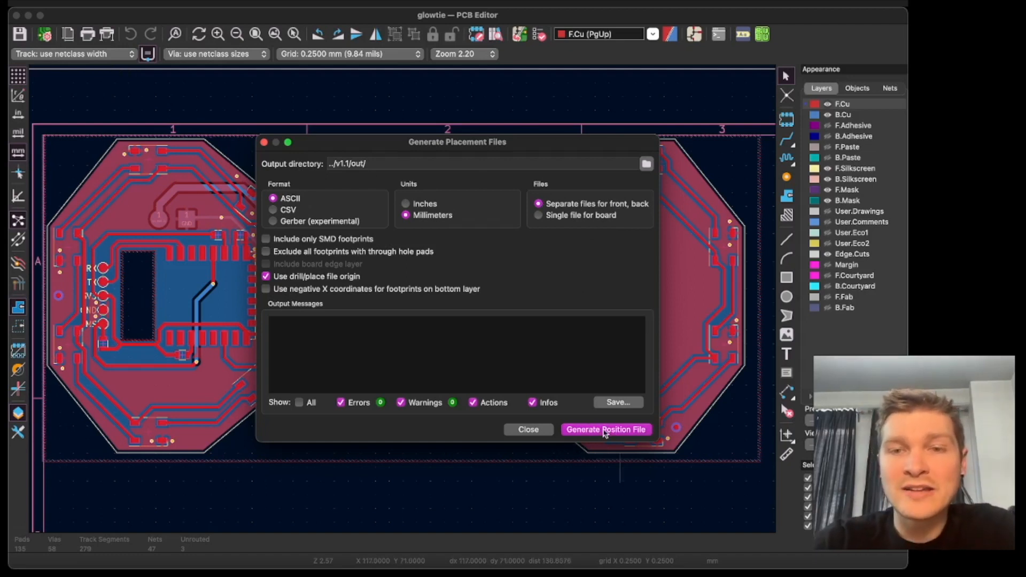
{"action": "left_click", "coordinate": [540, 431]}
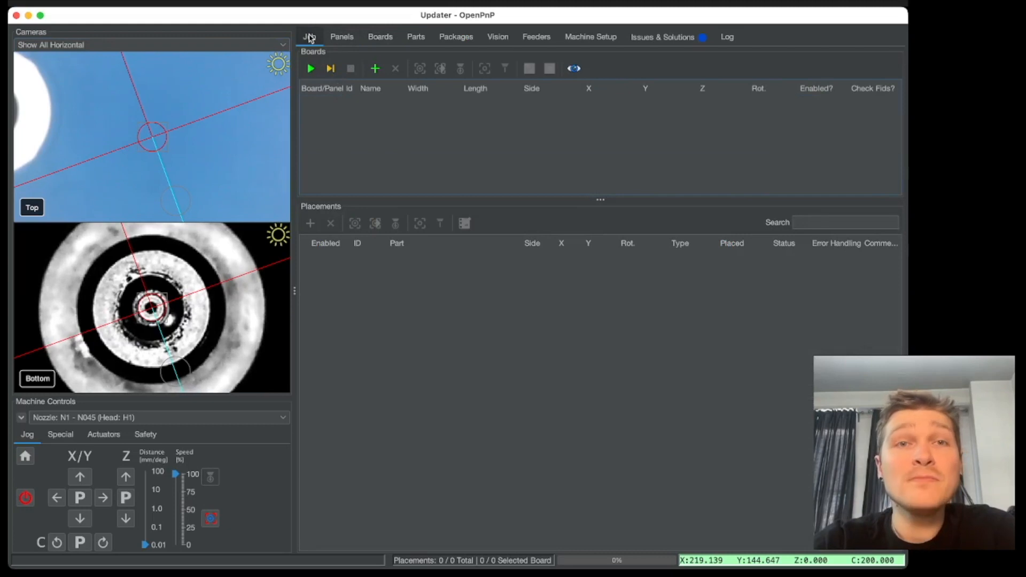
Switch back to OpenPnP and create a new board saved as glowtie.board.xml in the out folder
{"action": "left_click", "coordinate": [377, 38]}
{"action": "left_click", "coordinate": [310, 70]}
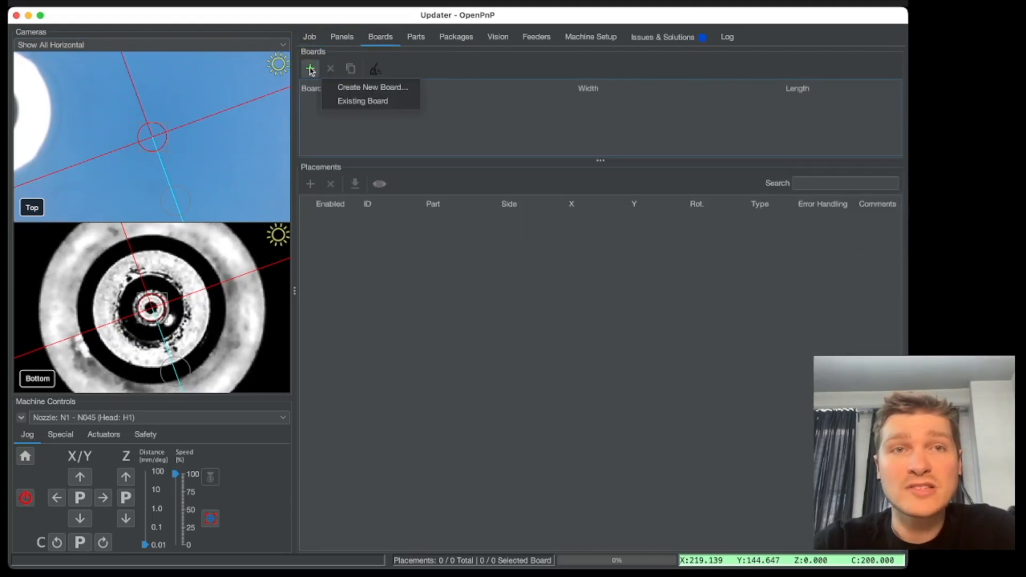
{"action": "left_click", "coordinate": [359, 89]}
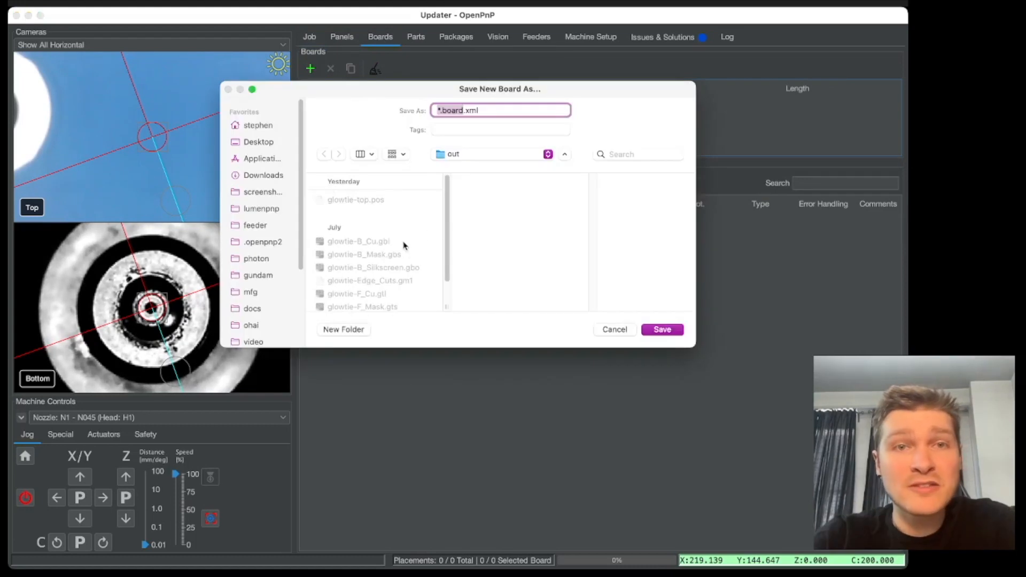
{"action": "left_click", "coordinate": [440, 109]}
{"action": "type", "text": "glowtie"}
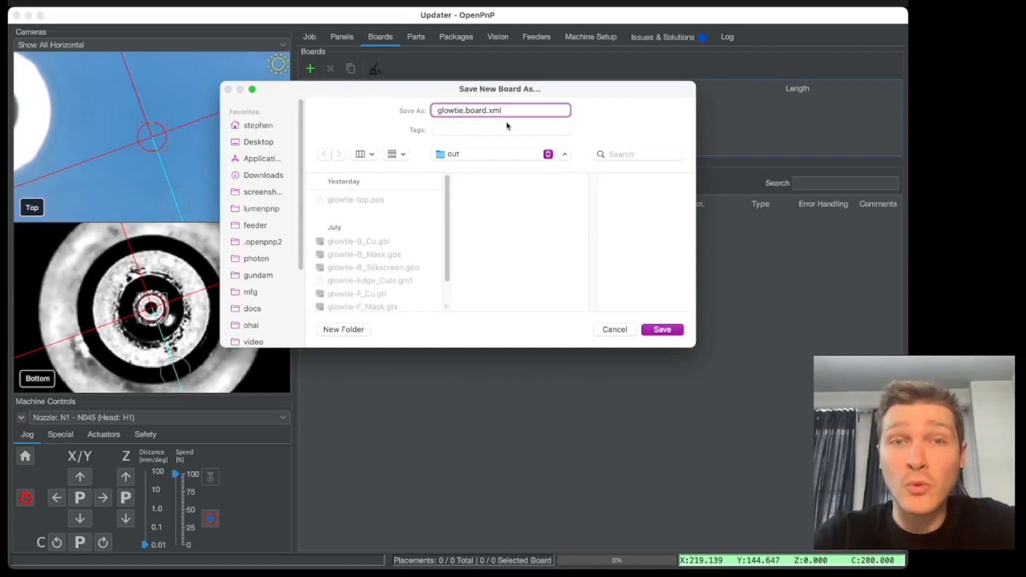
{"action": "left_click", "coordinate": [656, 332]}
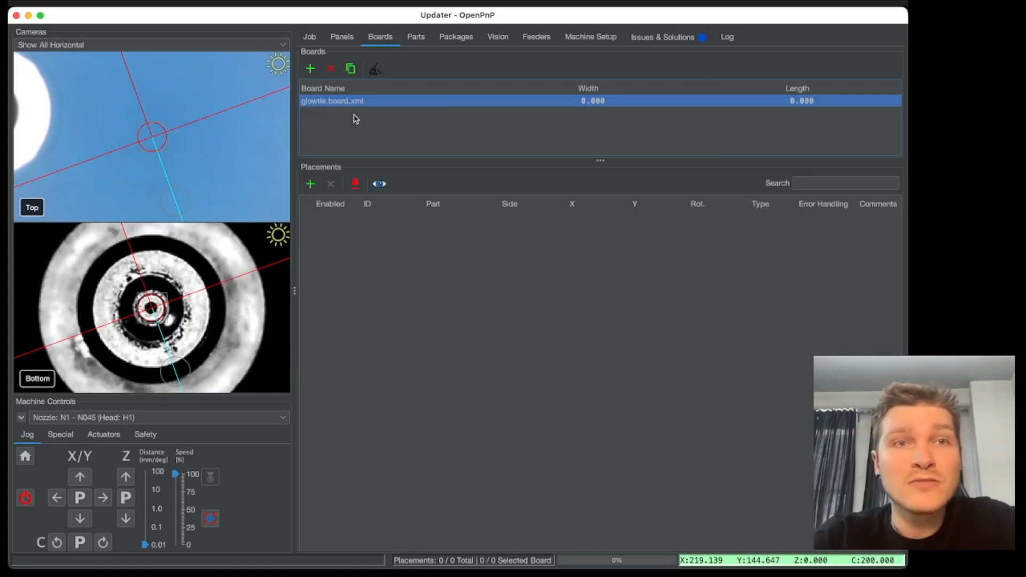
Import the KiCad placements from glowtie-top.pos as the top file into the glowtie board, with Create Missing Parts enabled
{"action": "left_click", "coordinate": [99, 4]}
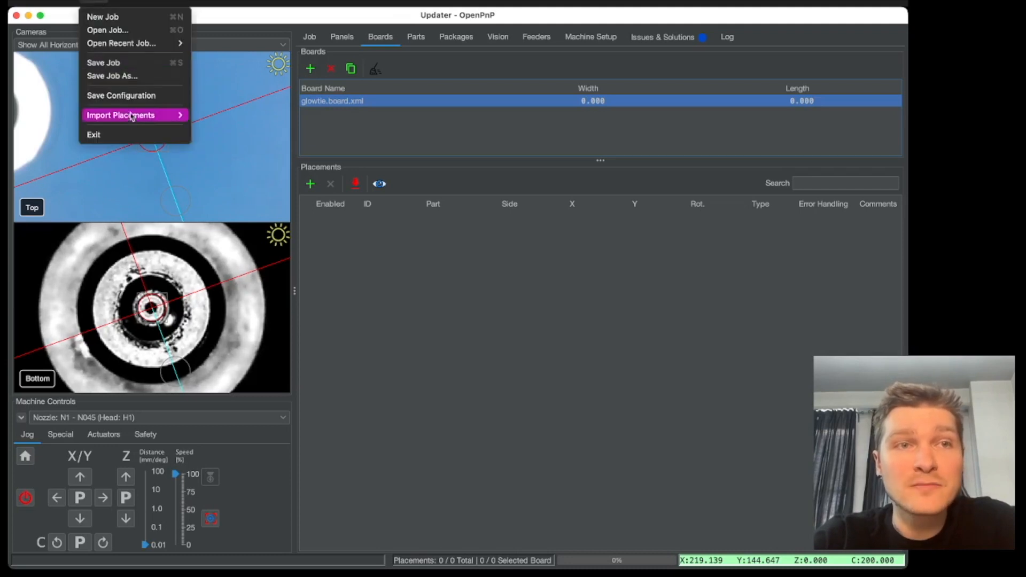
{"action": "mouse_move", "coordinate": [133, 121]}
{"action": "left_click", "coordinate": [217, 156]}
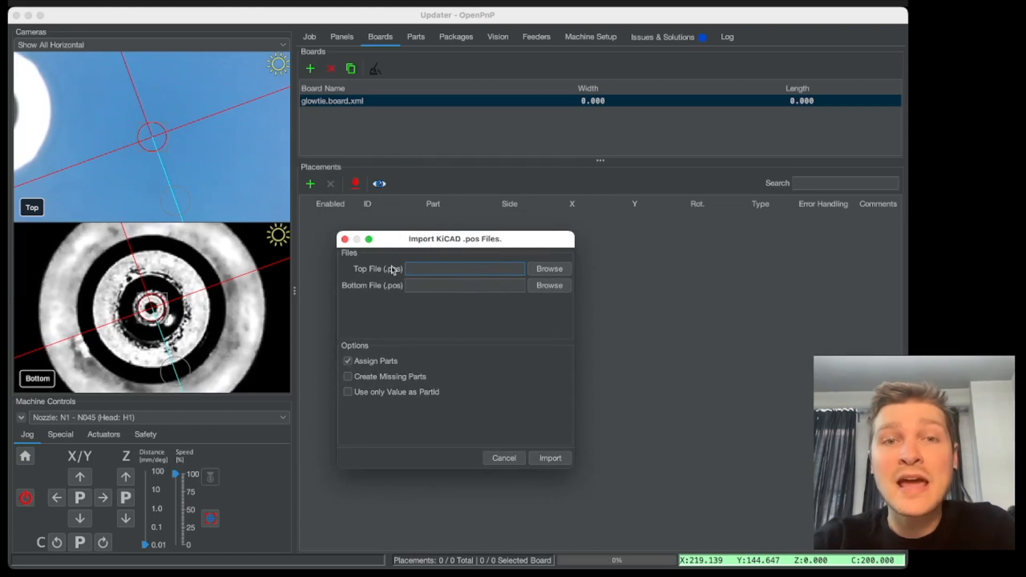
{"action": "left_click", "coordinate": [554, 272]}
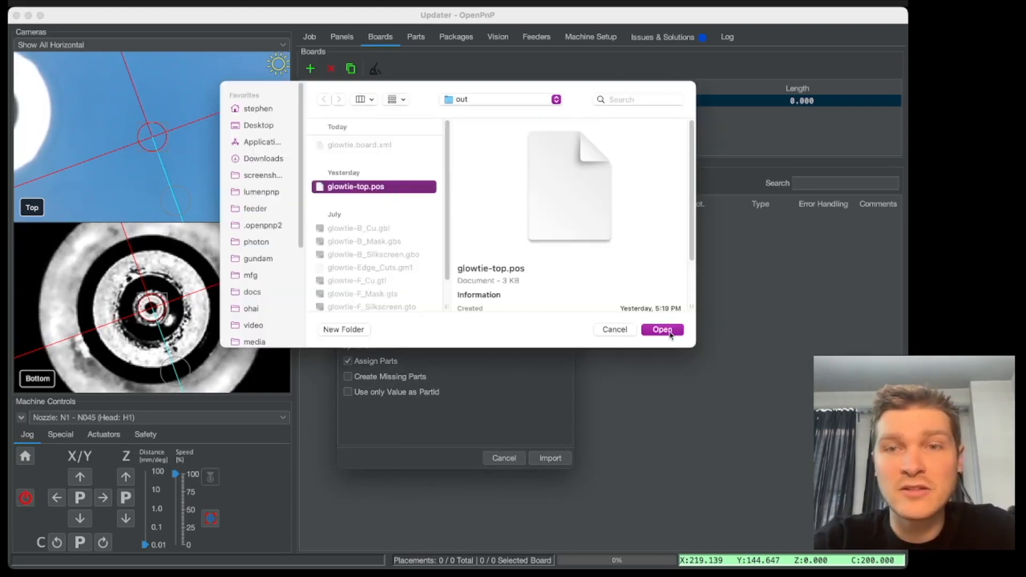
{"action": "left_click", "coordinate": [663, 330]}
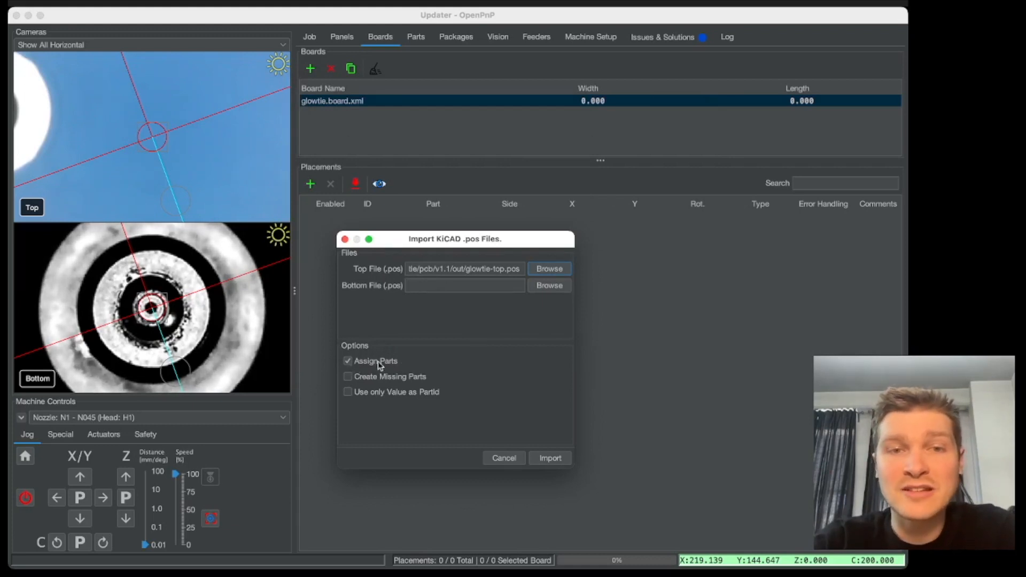
{"action": "left_click", "coordinate": [348, 377]}
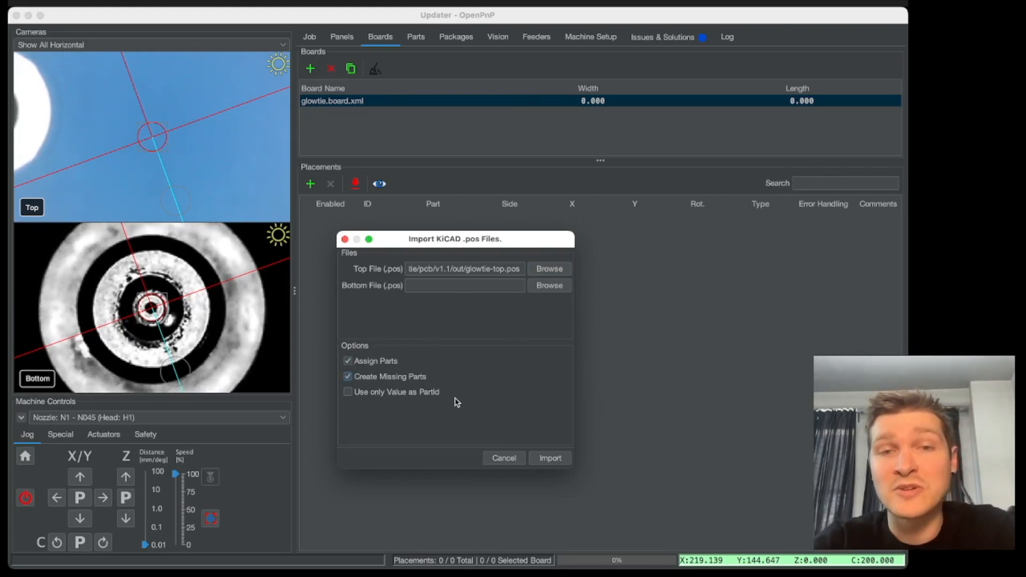
{"action": "left_click", "coordinate": [551, 458]}
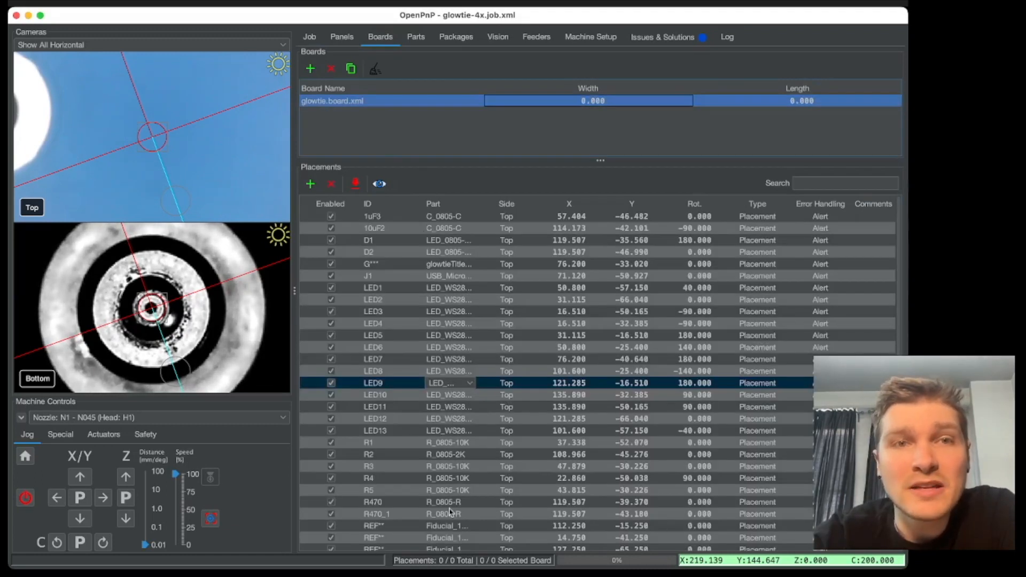
Add the existing board glowtie.board.xml to the job and look through its placements list
{"action": "left_click", "coordinate": [310, 37]}
{"action": "left_click", "coordinate": [375, 70]}
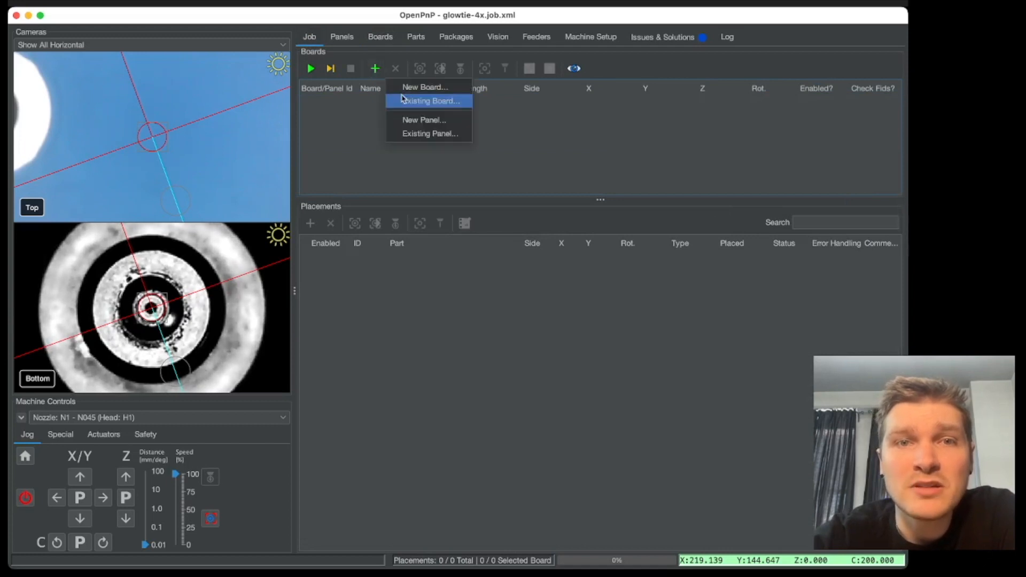
{"action": "left_click", "coordinate": [420, 101]}
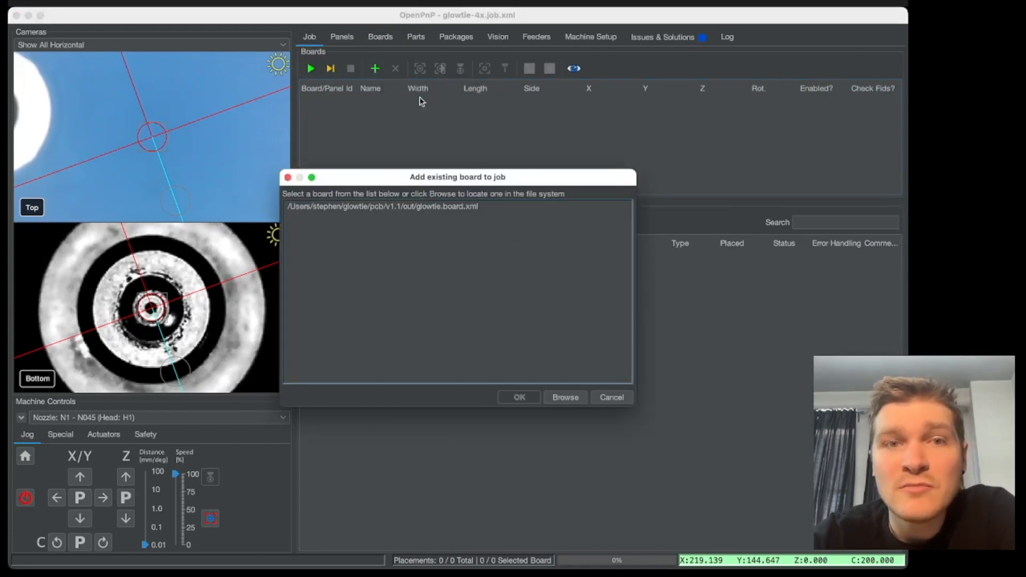
{"action": "left_click", "coordinate": [373, 208]}
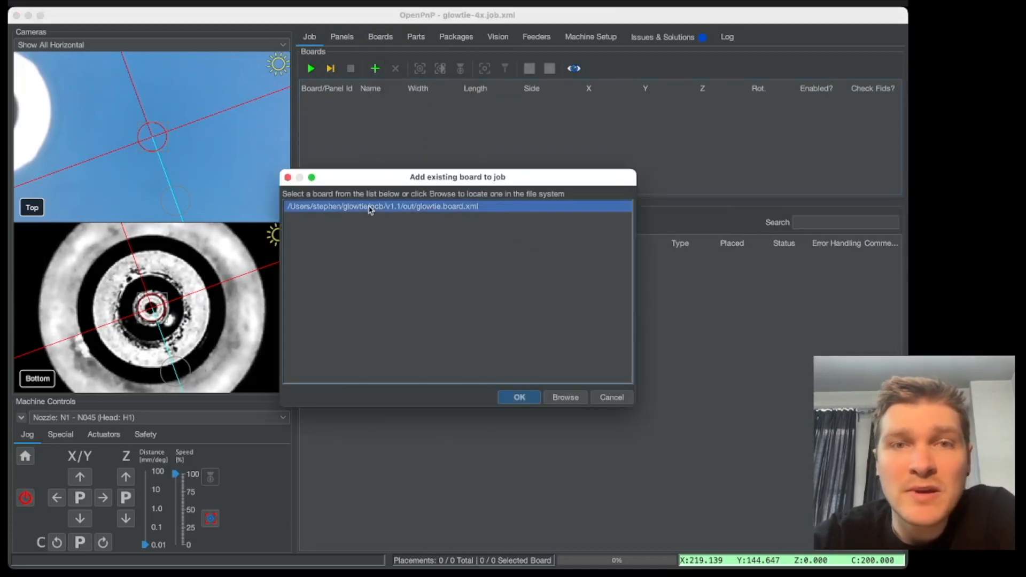
{"action": "left_click", "coordinate": [519, 397]}
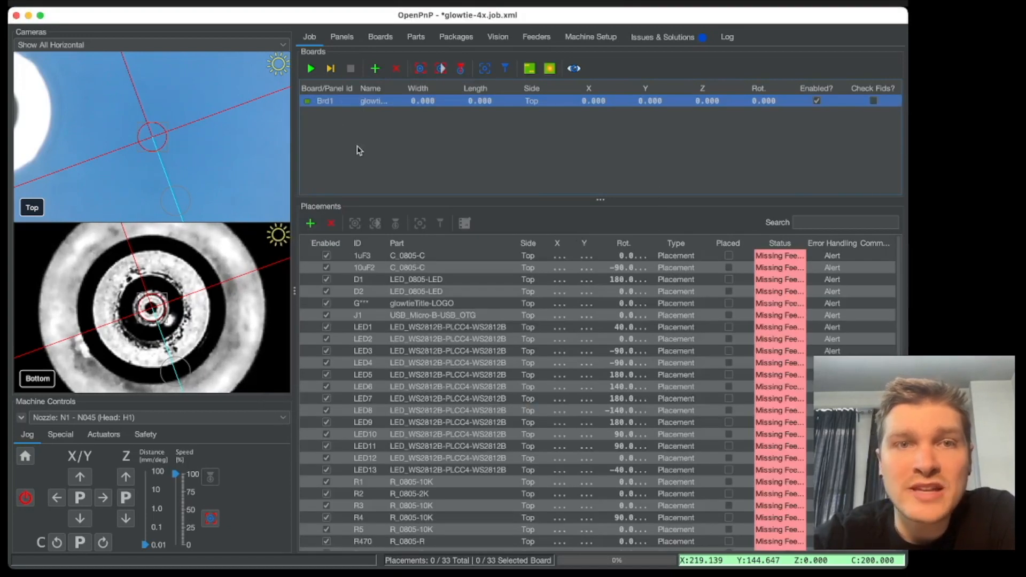
{"action": "scroll", "coordinate": [402, 319], "scroll_direction": "down", "scroll_amount": 4}
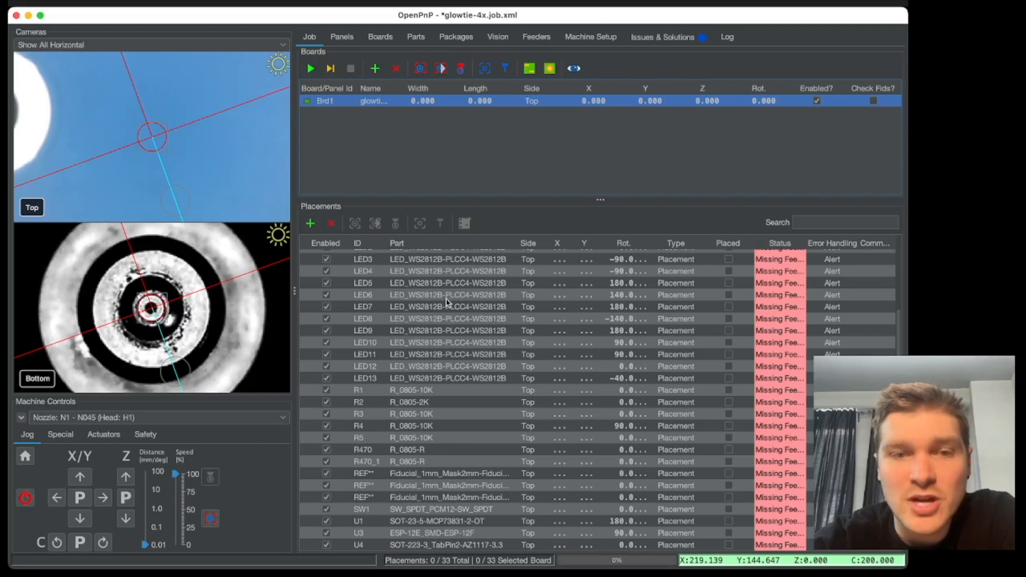
{"action": "scroll", "coordinate": [458, 308], "scroll_direction": "up", "scroll_amount": 4}
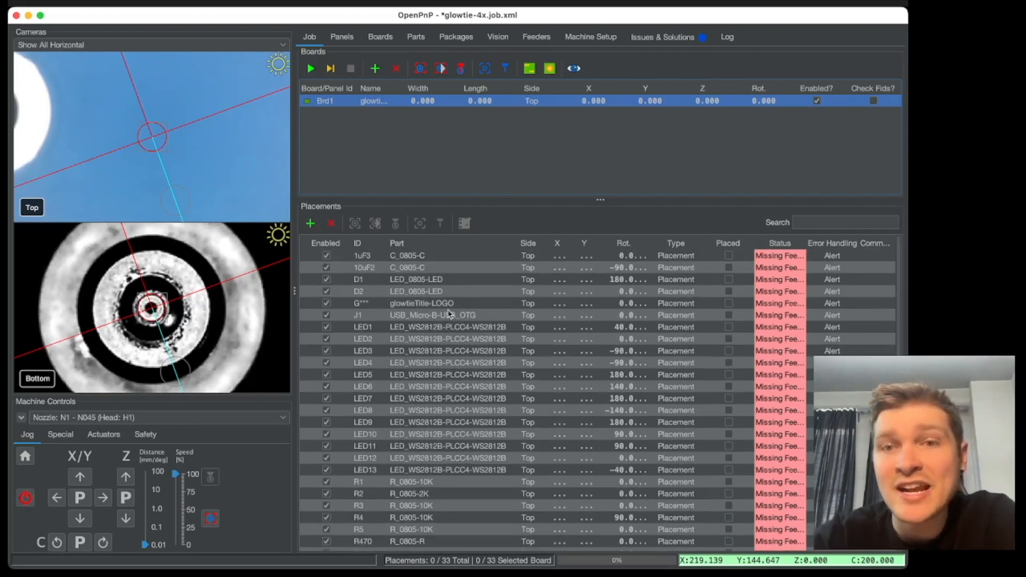
Disable the glowtieTitle-LOGO placement (G***) in the board's placements
{"action": "left_click", "coordinate": [373, 304]}
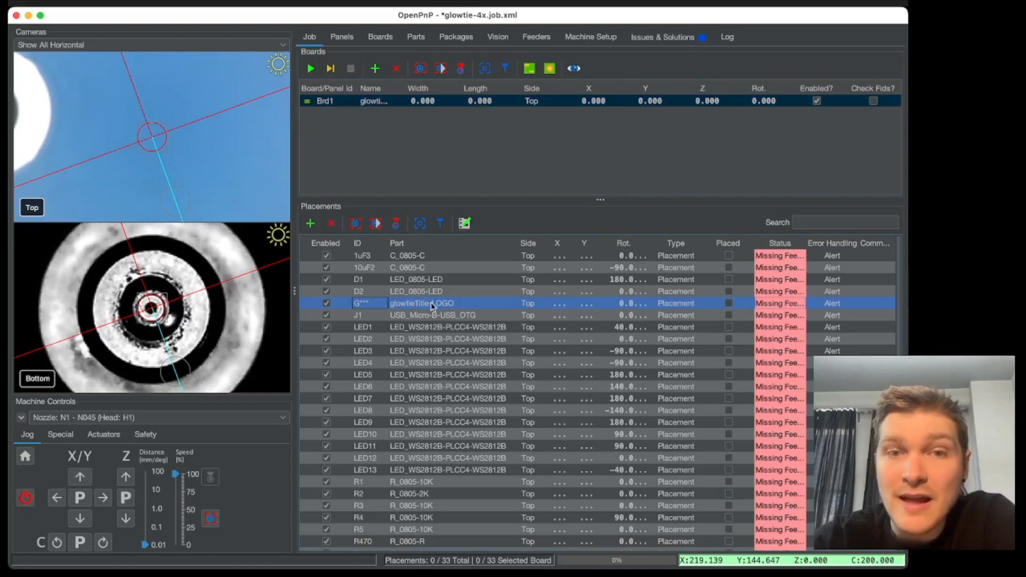
{"action": "left_click", "coordinate": [327, 304]}
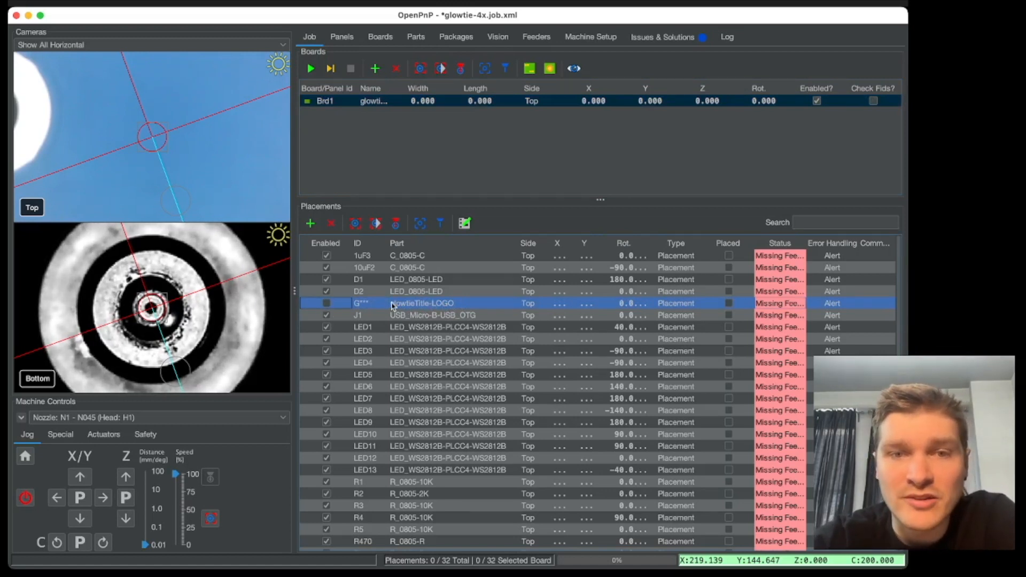
{"action": "scroll", "coordinate": [410, 418], "scroll_direction": "down", "scroll_amount": 4}
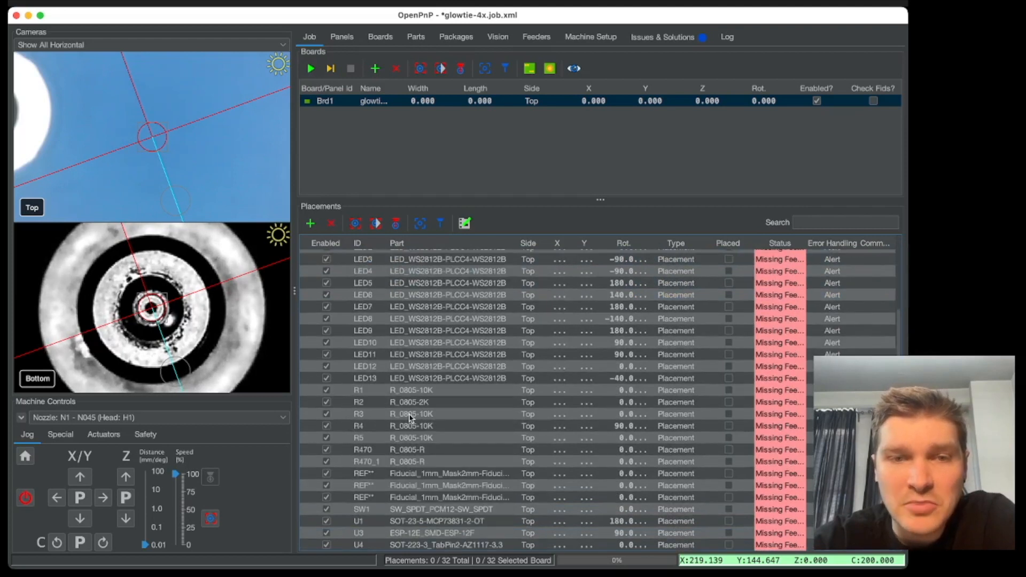
{"action": "scroll", "coordinate": [411, 419], "scroll_direction": "up", "scroll_amount": 4}
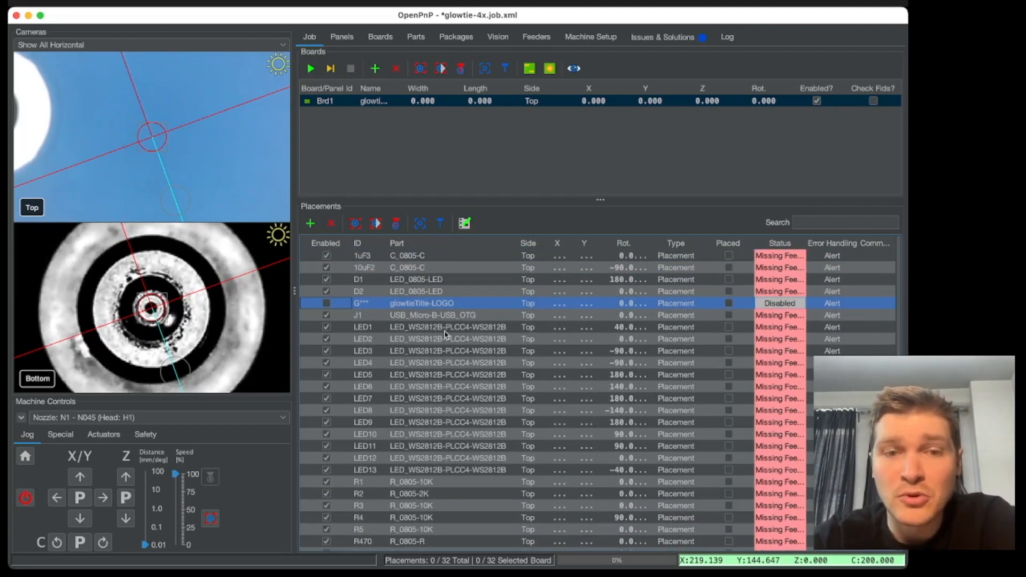
Set the type of the three REF** Fiducial_1mm_Mask2mm placements to Fiducial
{"action": "scroll", "coordinate": [444, 334], "scroll_direction": "down", "scroll_amount": 3}
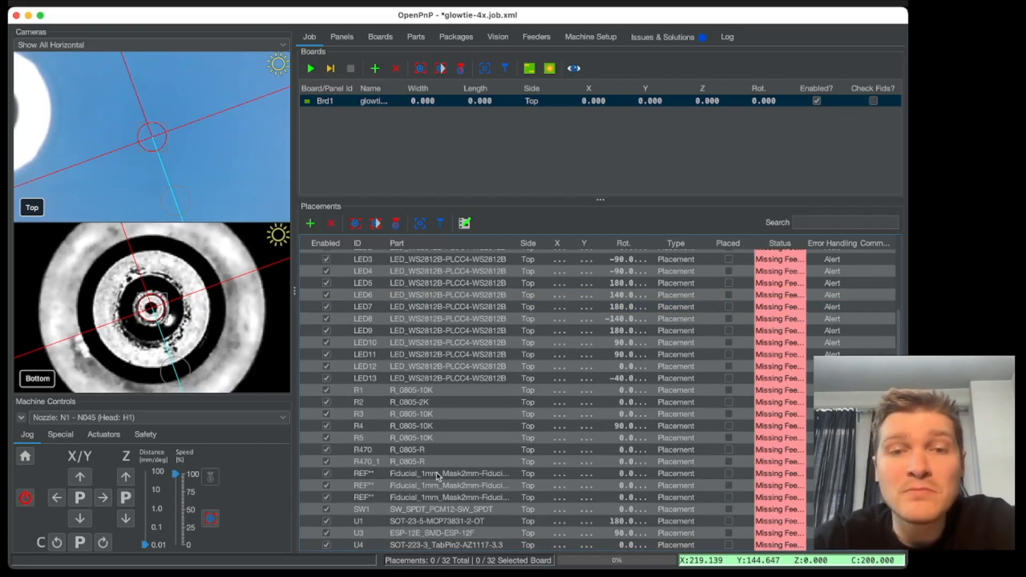
{"action": "left_click", "coordinate": [381, 479]}
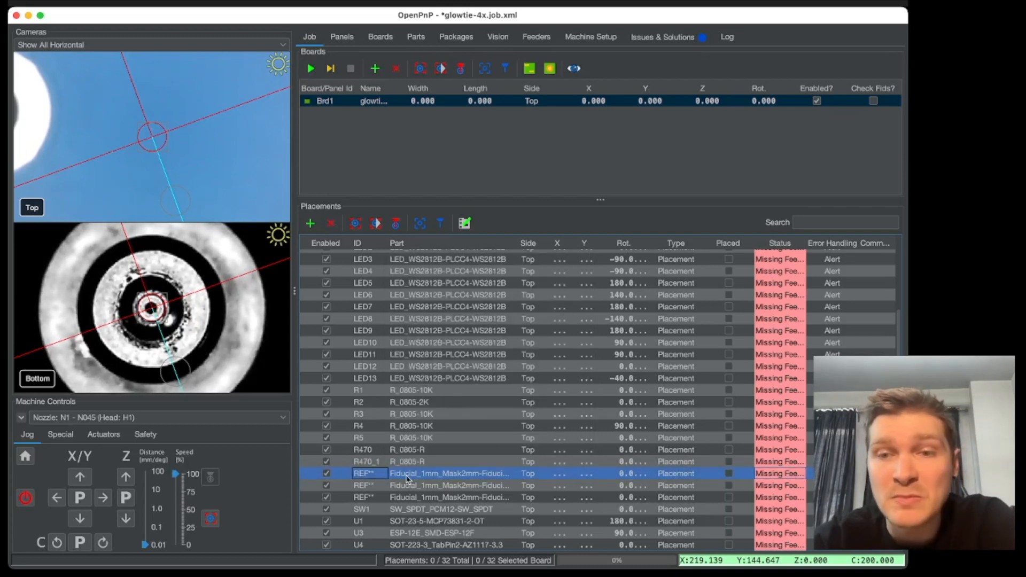
{"action": "left_click", "coordinate": [674, 474]}
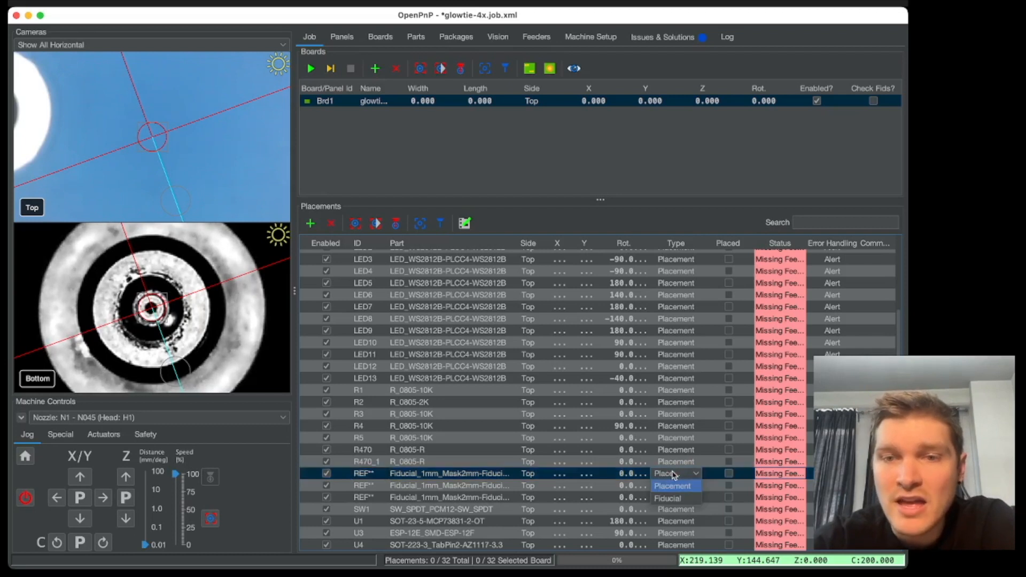
{"action": "left_click", "coordinate": [674, 499]}
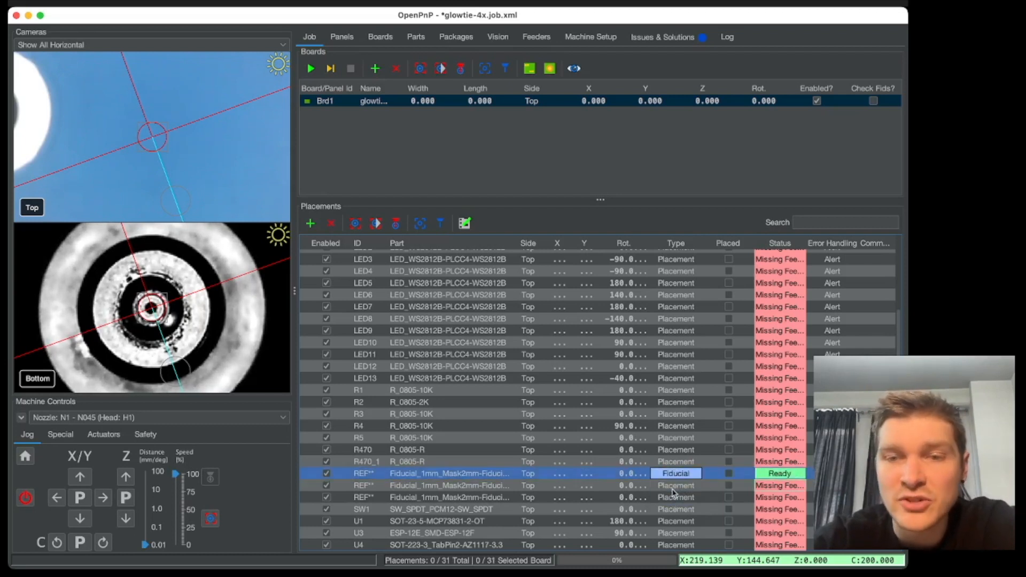
{"action": "left_click", "coordinate": [675, 487]}
{"action": "left_click", "coordinate": [675, 509]}
{"action": "left_click", "coordinate": [674, 497]}
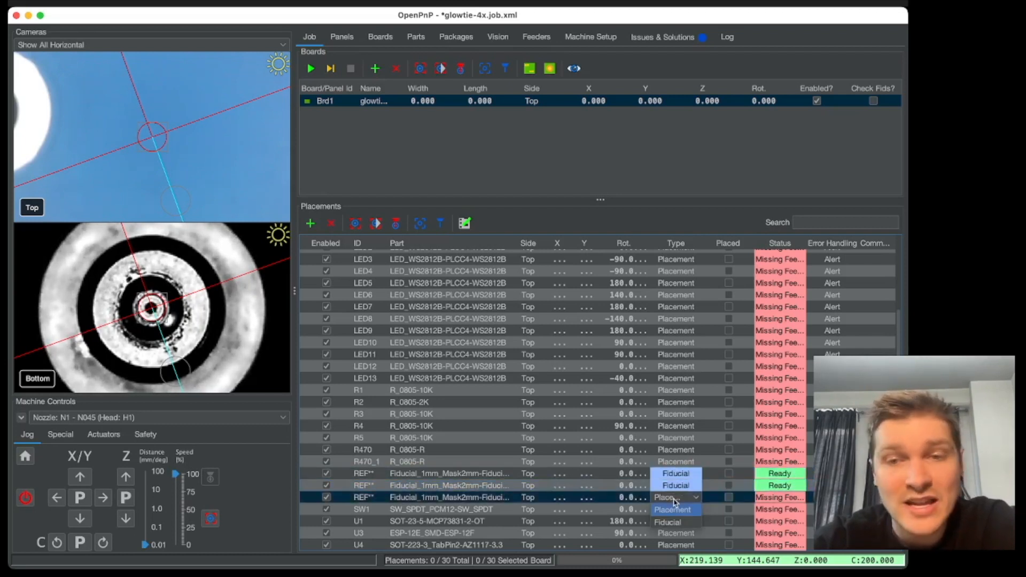
{"action": "left_click", "coordinate": [675, 522]}
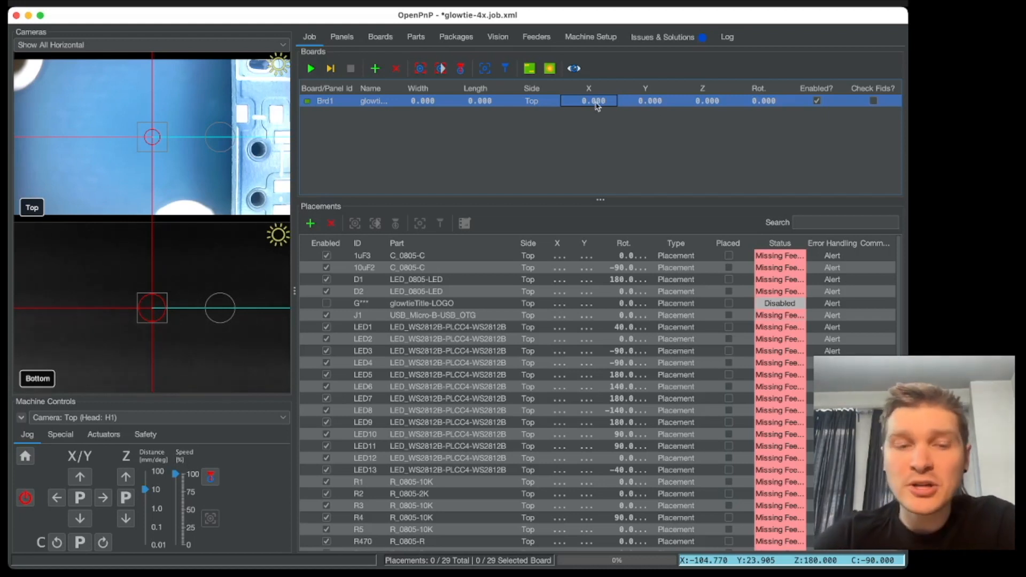
Set the board Brd1's location to X 300 and Y 300 with a rotation of -90
{"action": "type", "text": "300"}
{"action": "left_click", "coordinate": [655, 109]}
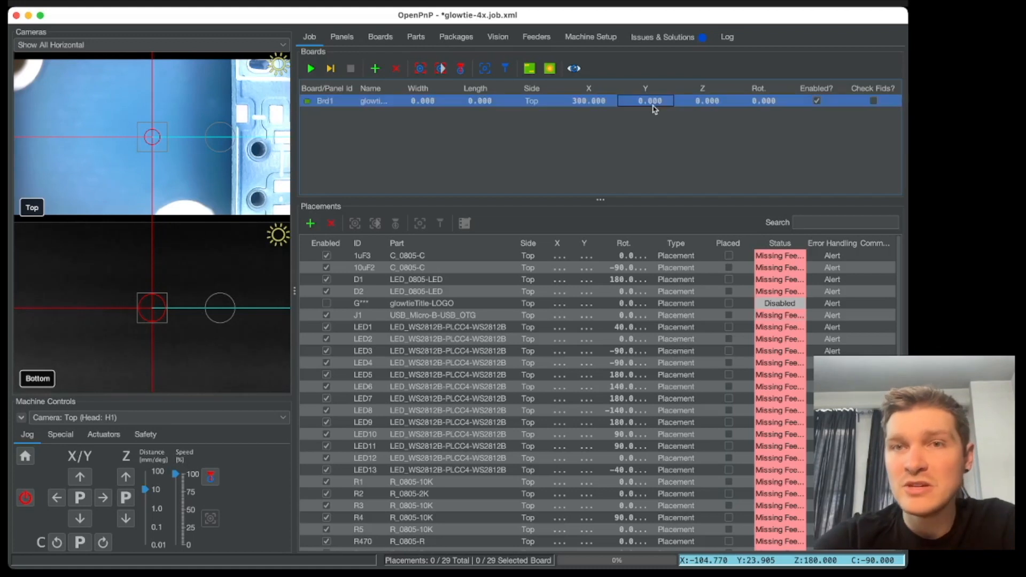
{"action": "type", "text": "300"}
{"action": "left_click", "coordinate": [602, 105]}
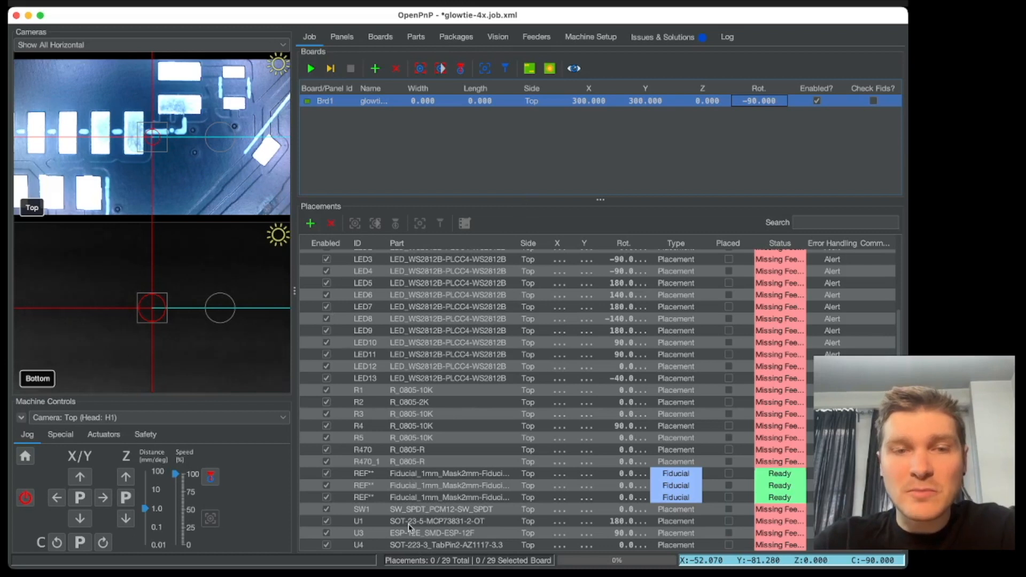
Position the camera at placement SW1's location and zero the coordinate read-out there
{"action": "left_click", "coordinate": [369, 511]}
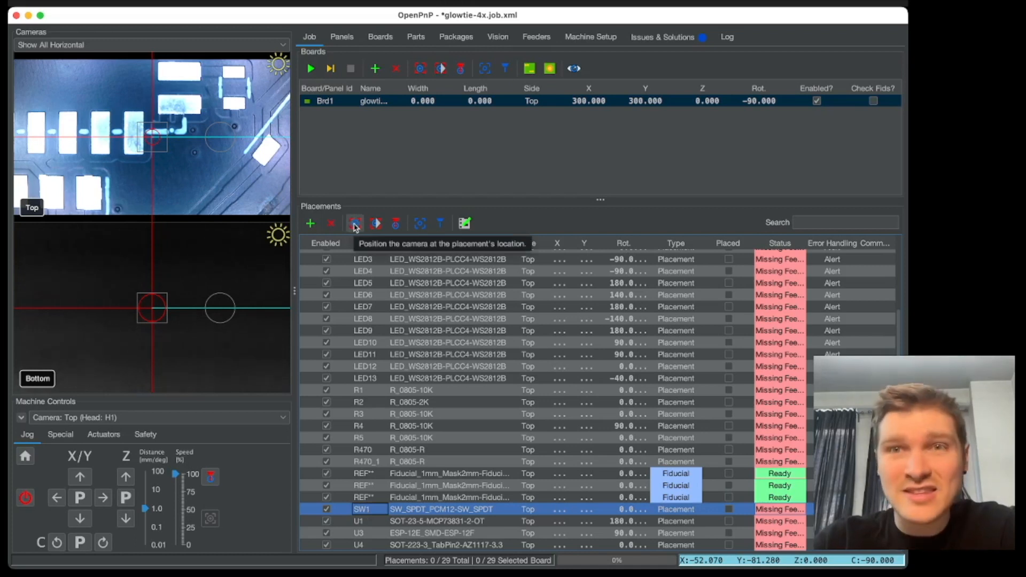
{"action": "left_click", "coordinate": [355, 225]}
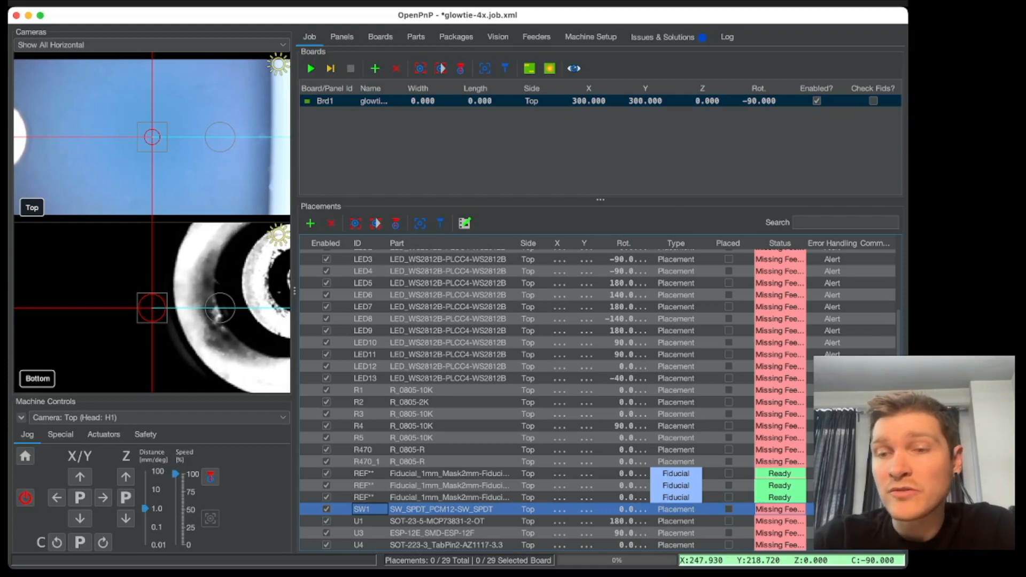
{"action": "left_click", "coordinate": [843, 563]}
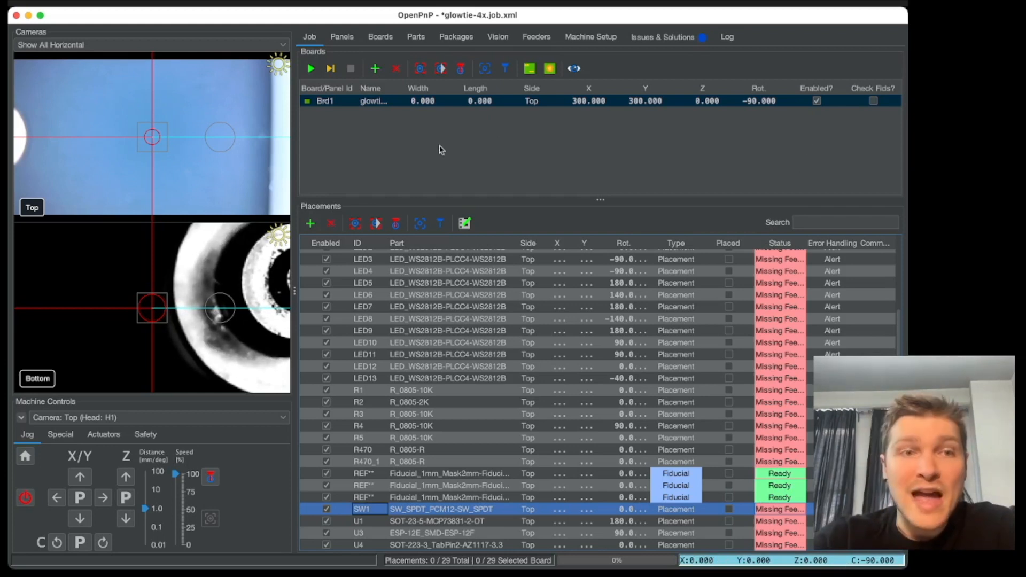
Jog the camera 35 mm in X and 51 mm in Y onto the real SW1 footprint, and set the board's X to 335 and Y to 351
{"action": "left_click", "coordinate": [151, 489]}
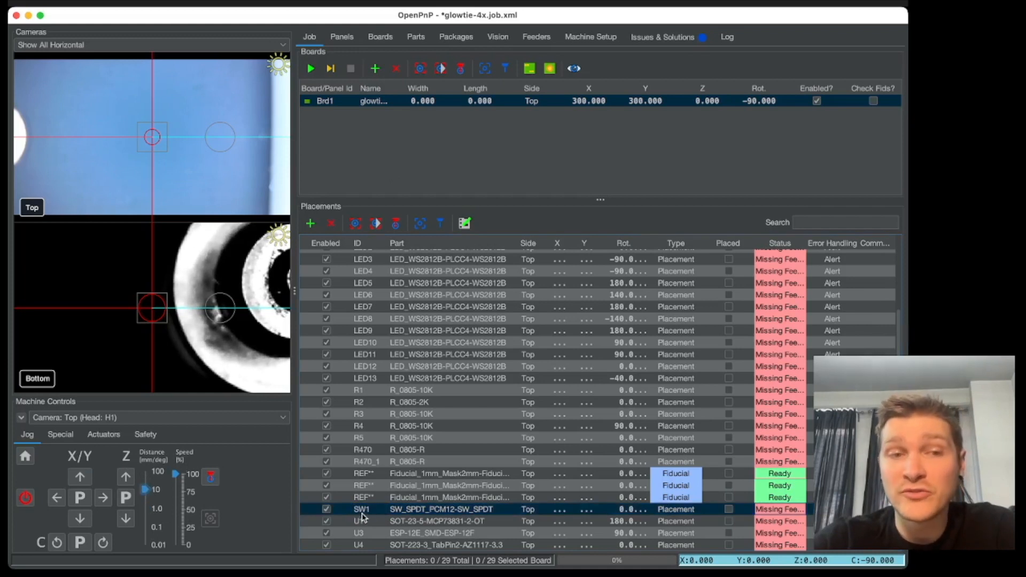
{"action": "left_click", "coordinate": [79, 479]}
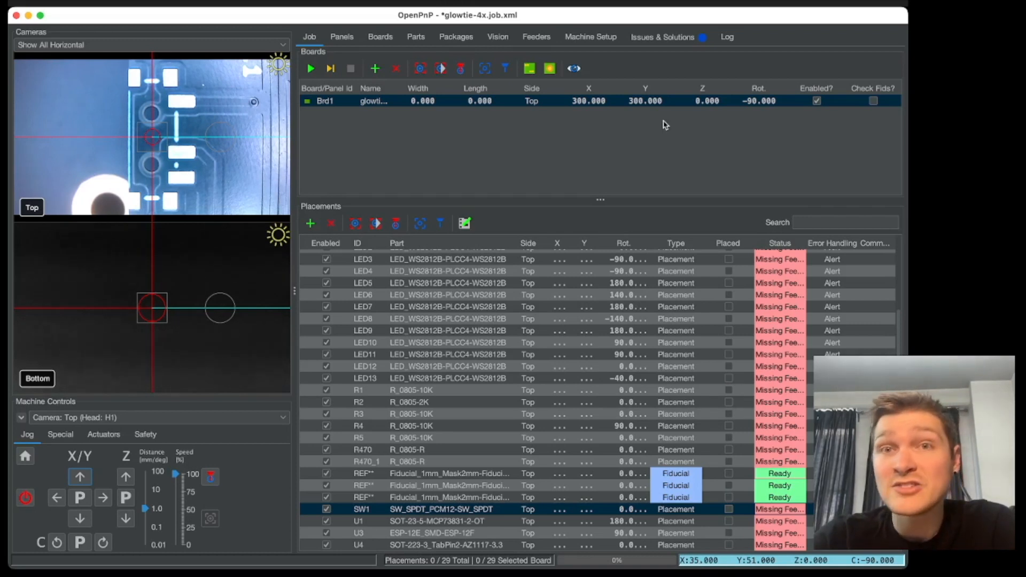
{"action": "left_click", "coordinate": [607, 101]}
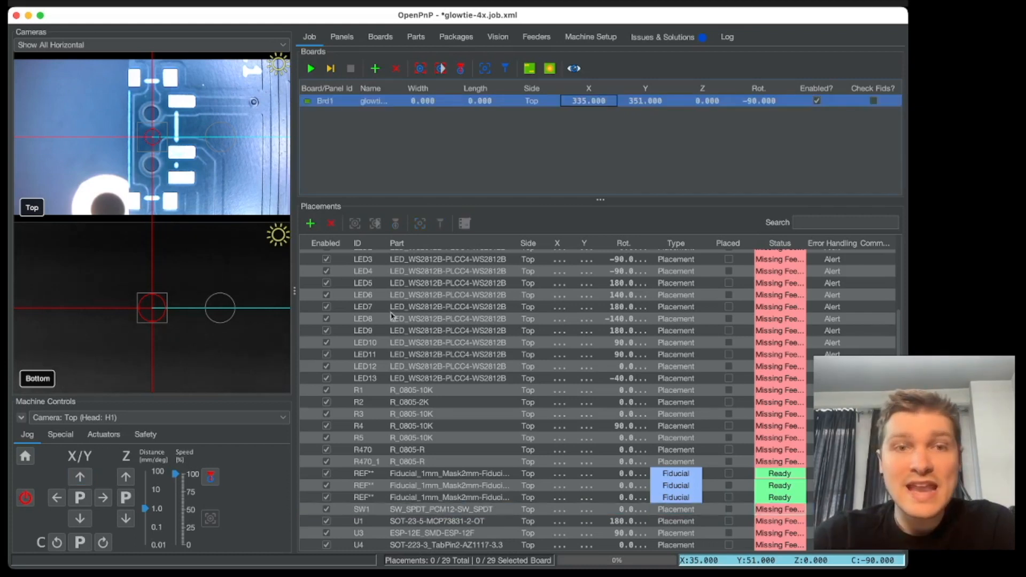
Check the board's alignment by stepping the camera through the placements from SW1 to U4 and from 1uF3 to LED7
{"action": "left_click", "coordinate": [375, 510]}
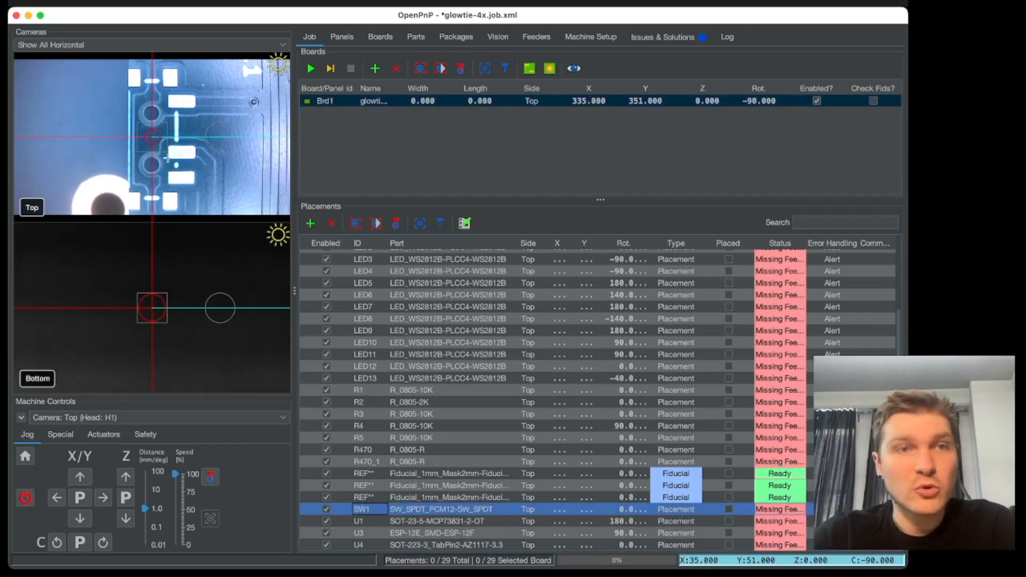
{"action": "key", "text": "Down"}
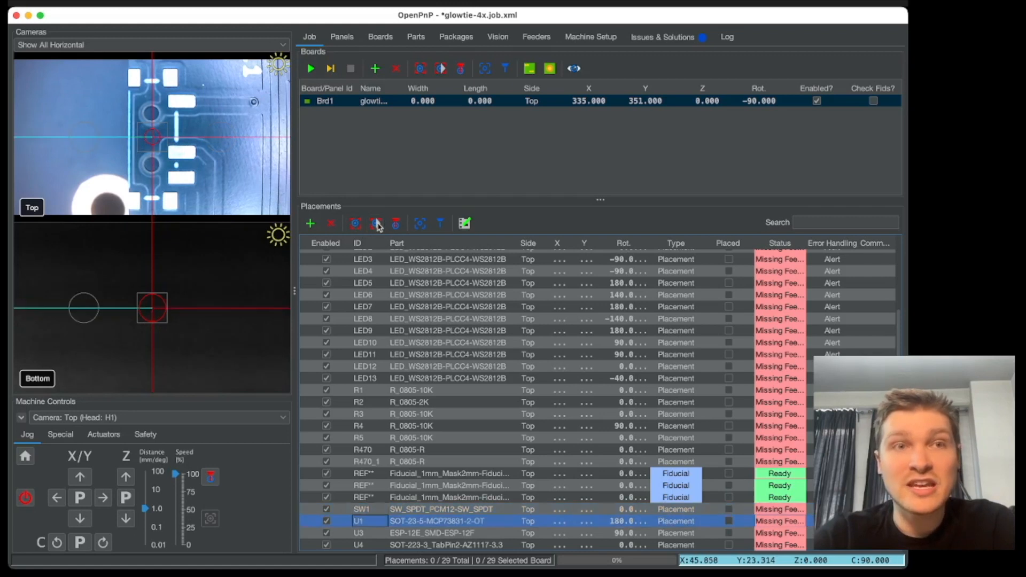
{"action": "key", "text": "Down"}
{"action": "key", "text": "Down"}
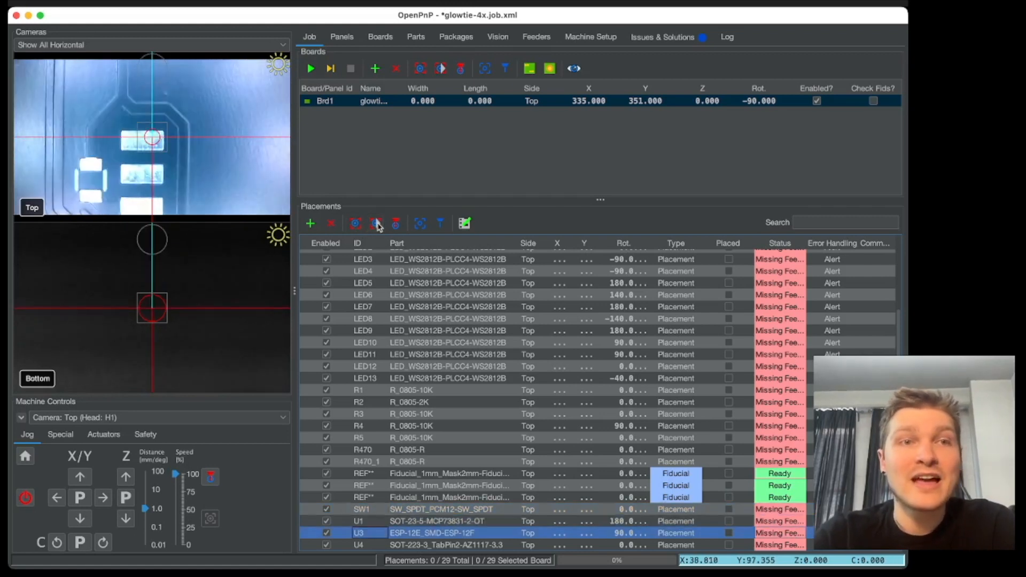
{"action": "key", "text": "Down"}
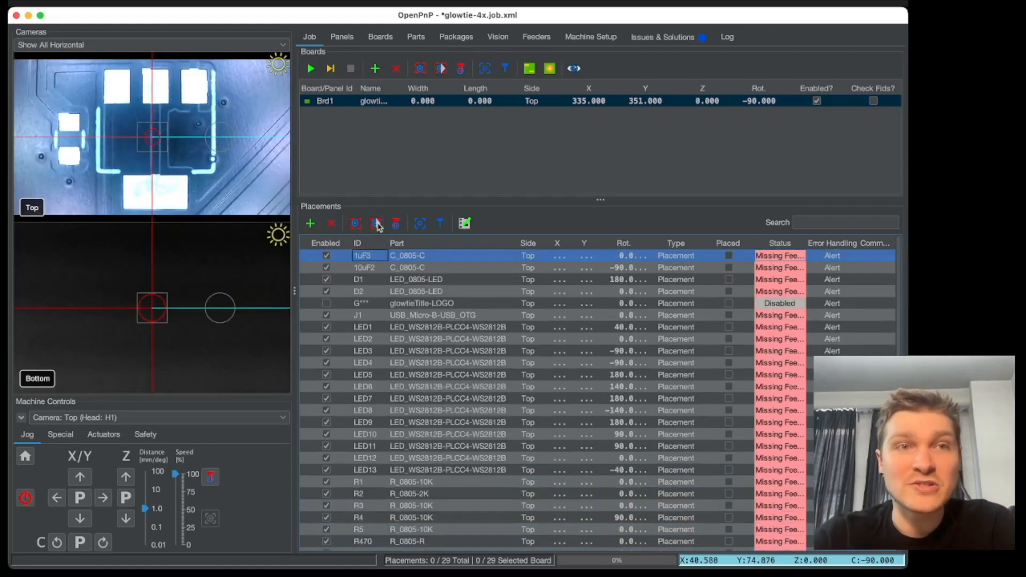
{"action": "key", "text": "ctrl+Home"}
{"action": "key", "text": "Down"}
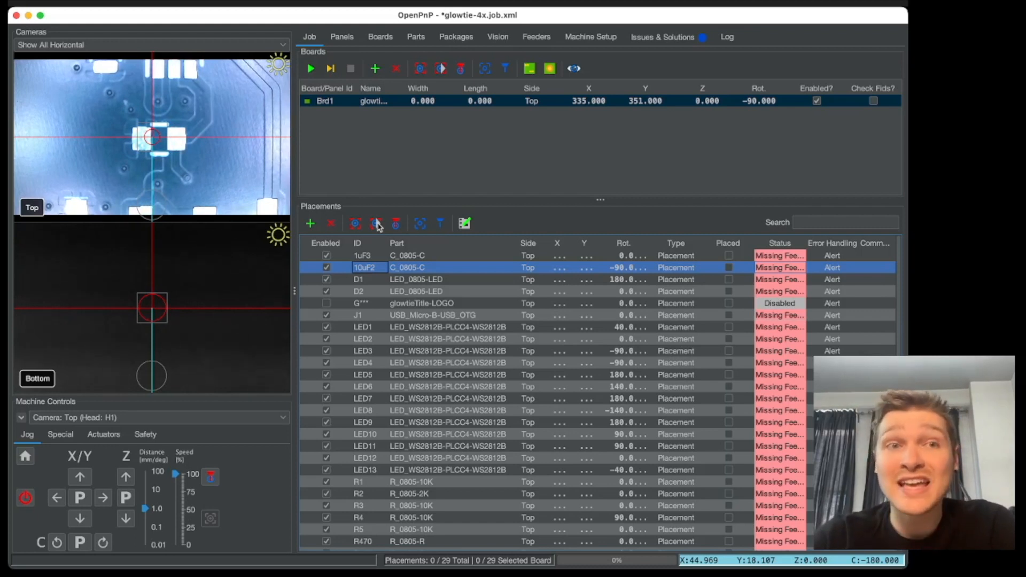
{"action": "key", "text": "Down"}
{"action": "key", "text": "Down"}
{"action": "key", "text": "Down"}
{"action": "key", "text": "Down"}
{"action": "key", "text": "Down"}
{"action": "key", "text": "Down"}
{"action": "key", "text": "Down"}
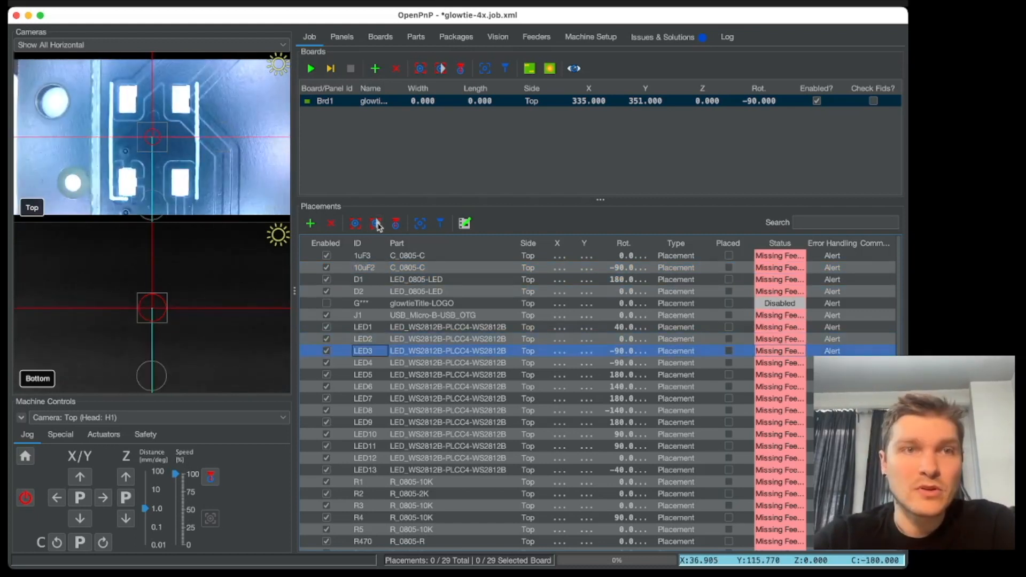
{"action": "key", "text": "Down"}
{"action": "key", "text": "Down"}
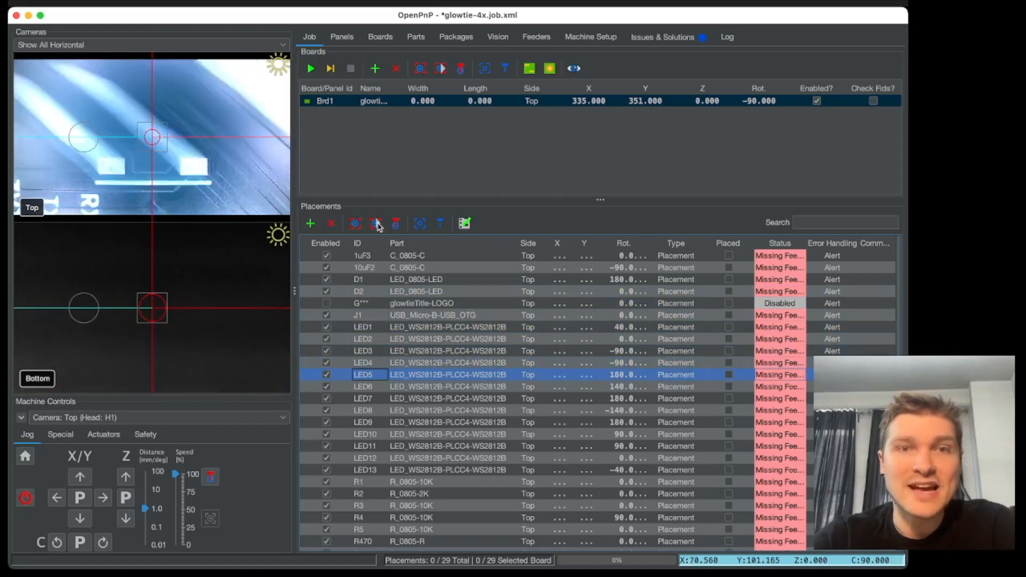
{"action": "key", "text": "Down"}
{"action": "key", "text": "Down"}
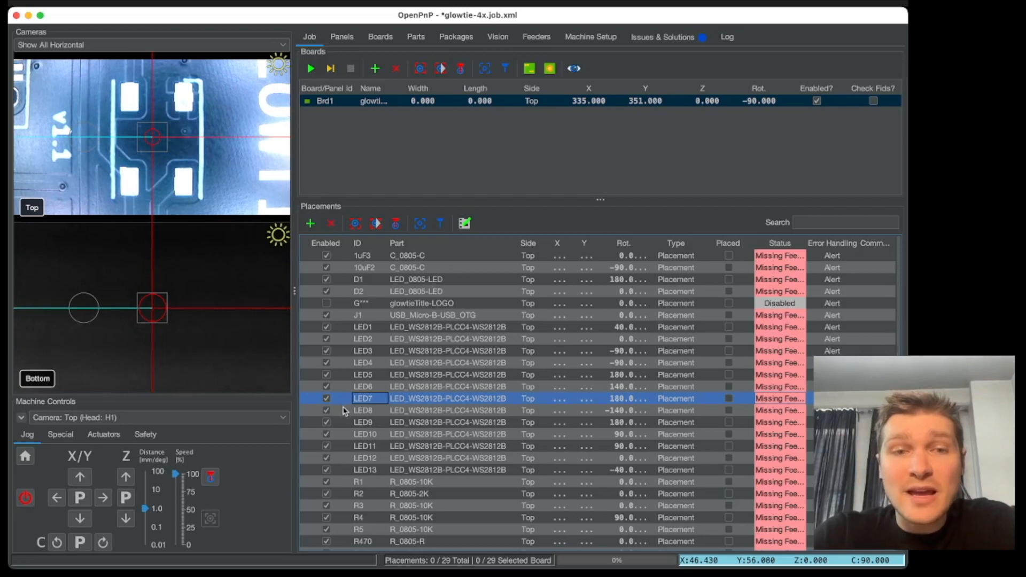
Position nozzle N1 - N045 over placement LED1 and lower it to Z -27
{"action": "left_click", "coordinate": [362, 327]}
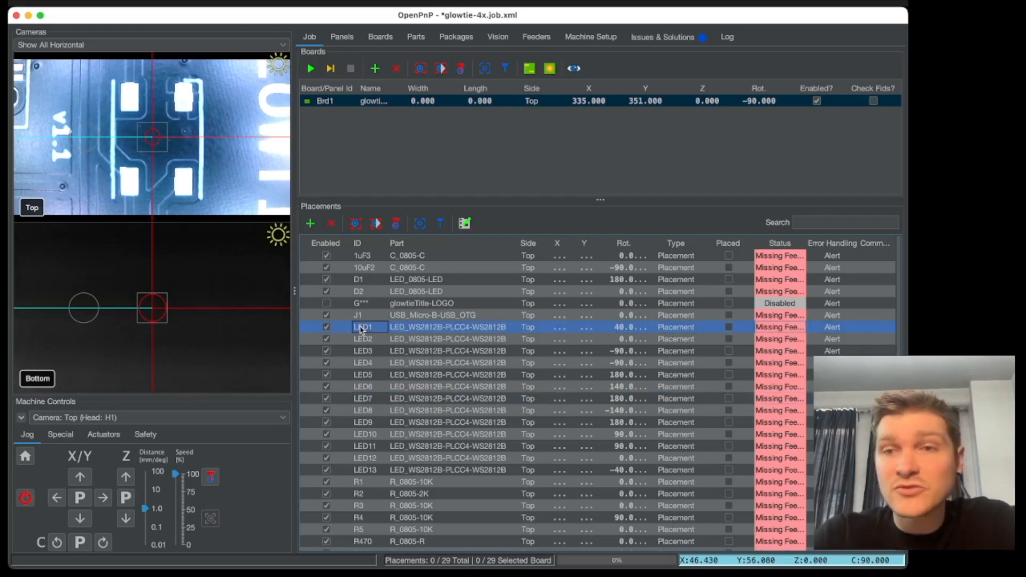
{"action": "left_click", "coordinate": [398, 228]}
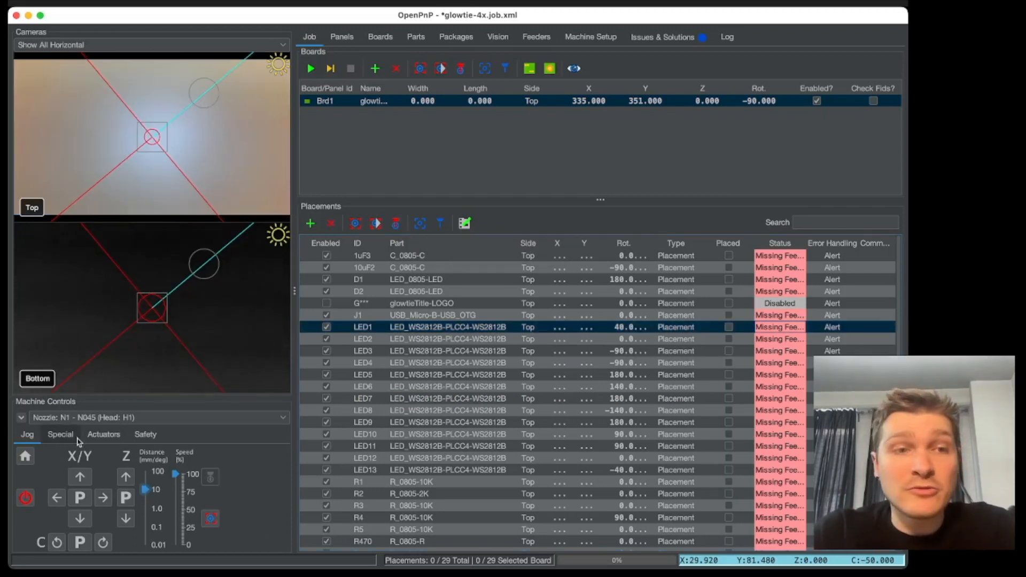
{"action": "left_click", "coordinate": [87, 418]}
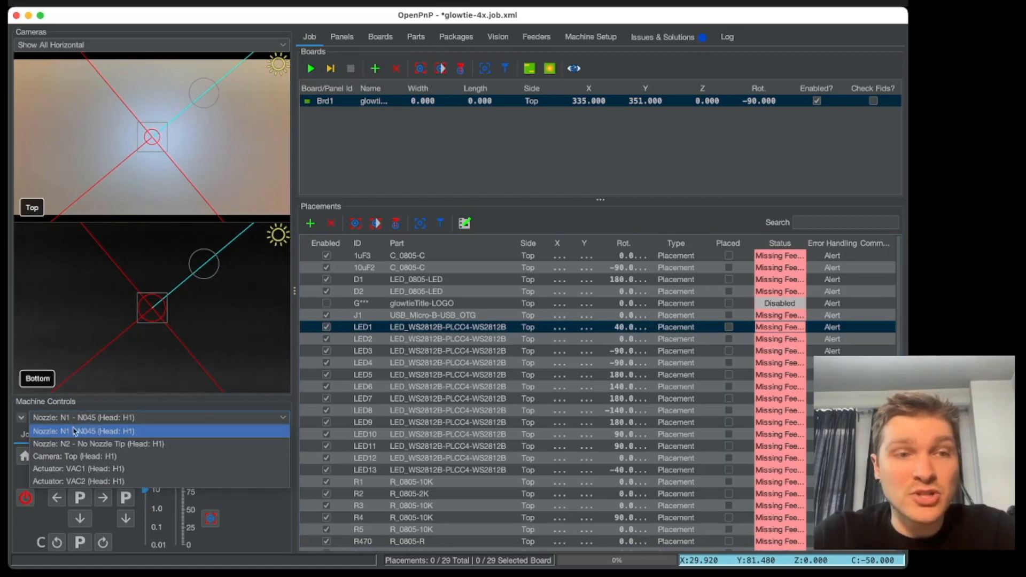
{"action": "left_click", "coordinate": [92, 435]}
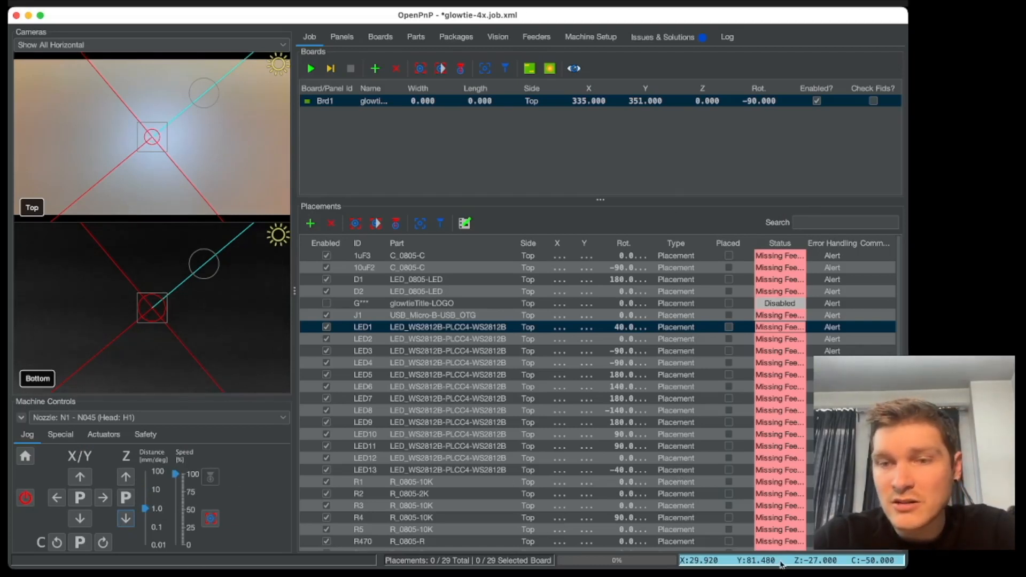
Switch the coordinate read-out to absolute and set the board's Z to -27
{"action": "left_click", "coordinate": [783, 564]}
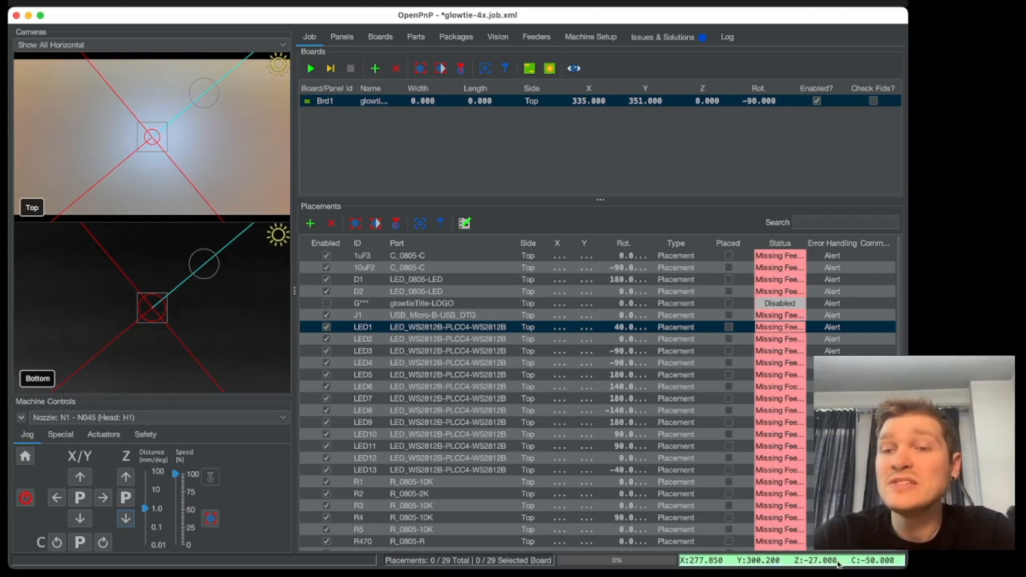
{"action": "left_click", "coordinate": [715, 103]}
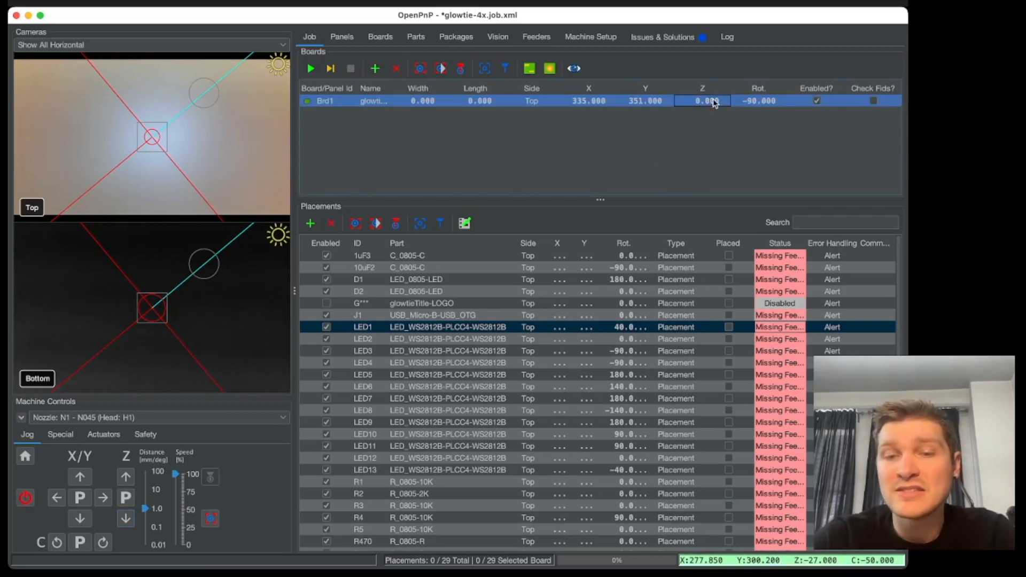
{"action": "type", "text": "-27"}
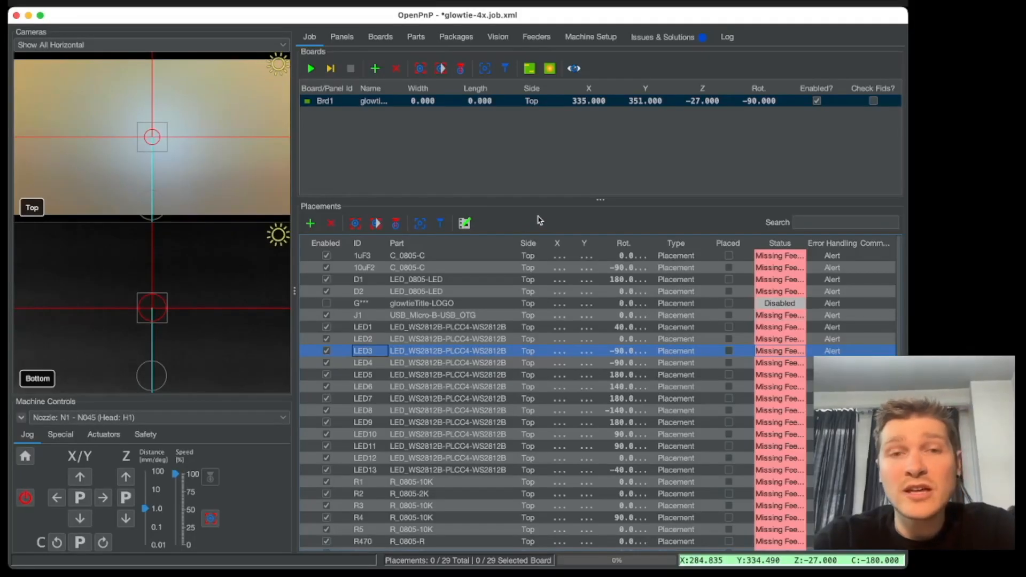
{"action": "scroll", "coordinate": [459, 320], "scroll_direction": "down", "scroll_amount": 3}
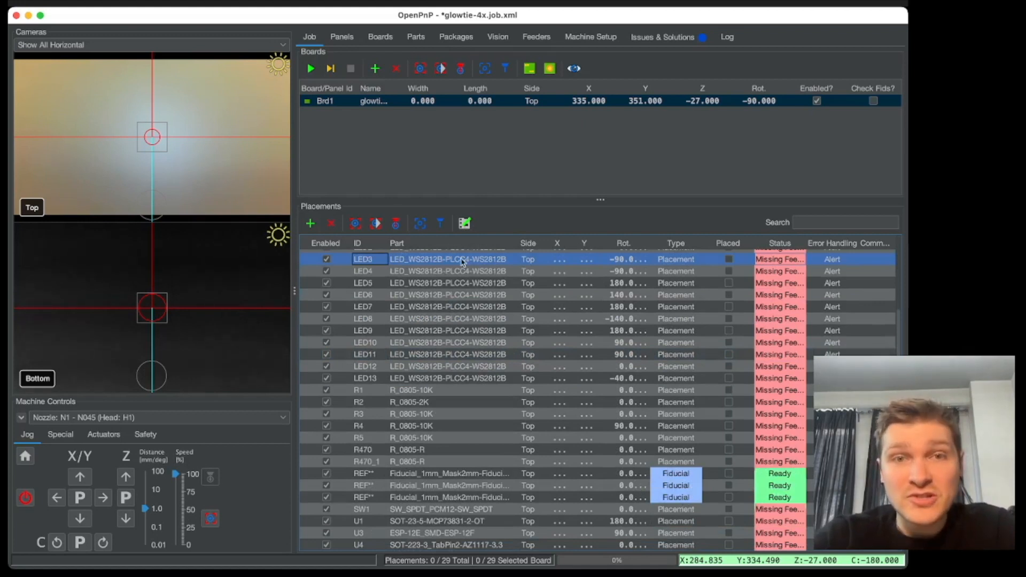
{"action": "scroll", "coordinate": [461, 261], "scroll_direction": "up", "scroll_amount": 3}
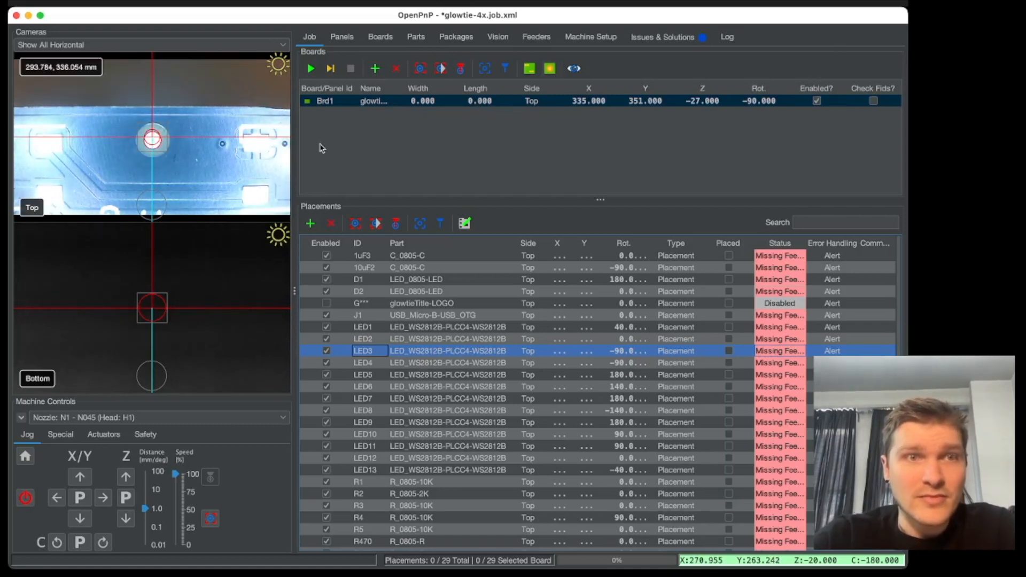
Inspect the fiducial closely in the top camera and check the board's alignment by stepping the camera through the placements from D1 past LED4
{"action": "scroll", "coordinate": [166, 157], "scroll_direction": "up", "scroll_amount": 3}
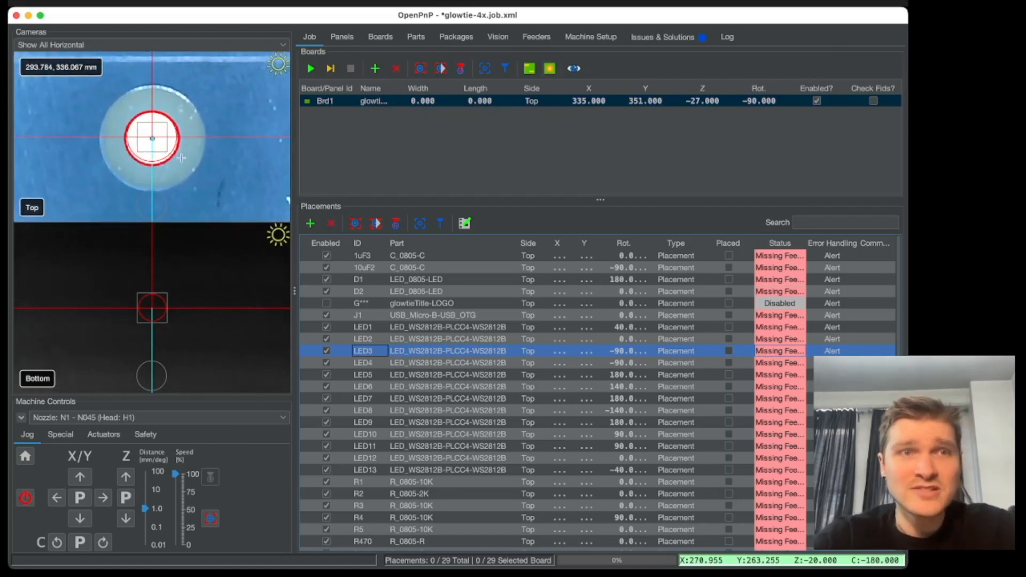
{"action": "scroll", "coordinate": [158, 140], "scroll_direction": "down", "scroll_amount": 3}
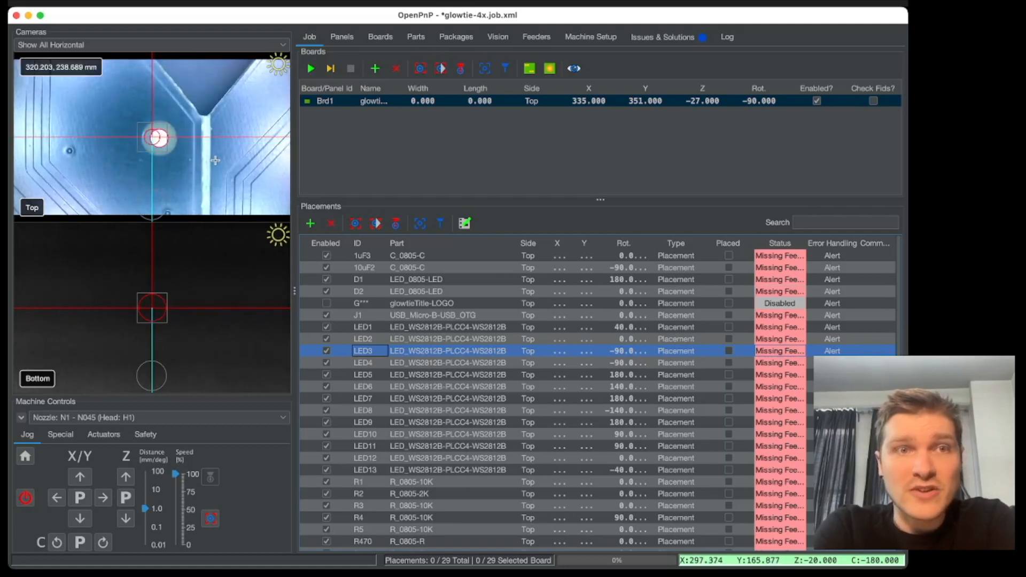
{"action": "left_click", "coordinate": [361, 329]}
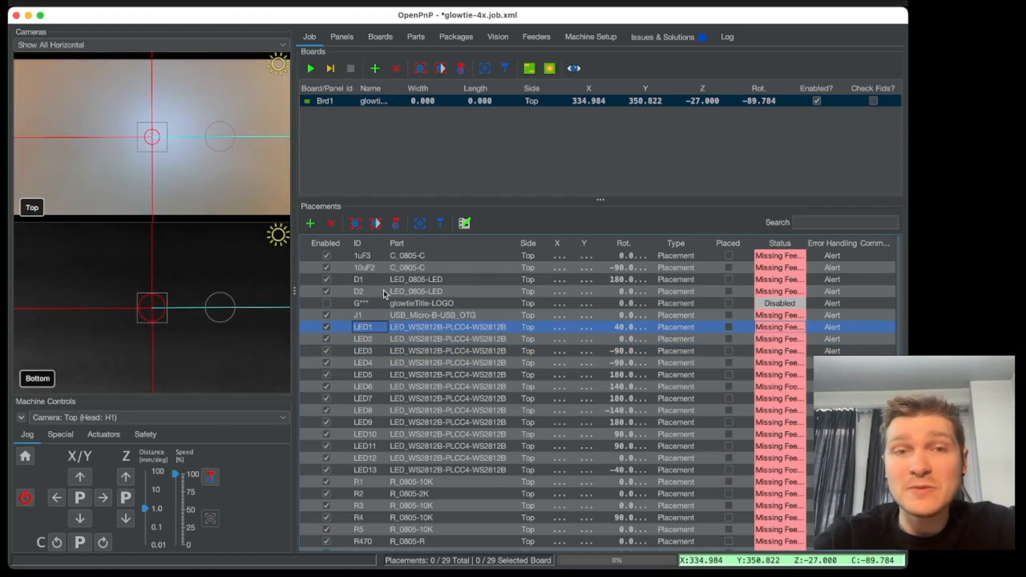
{"action": "left_click", "coordinate": [367, 280]}
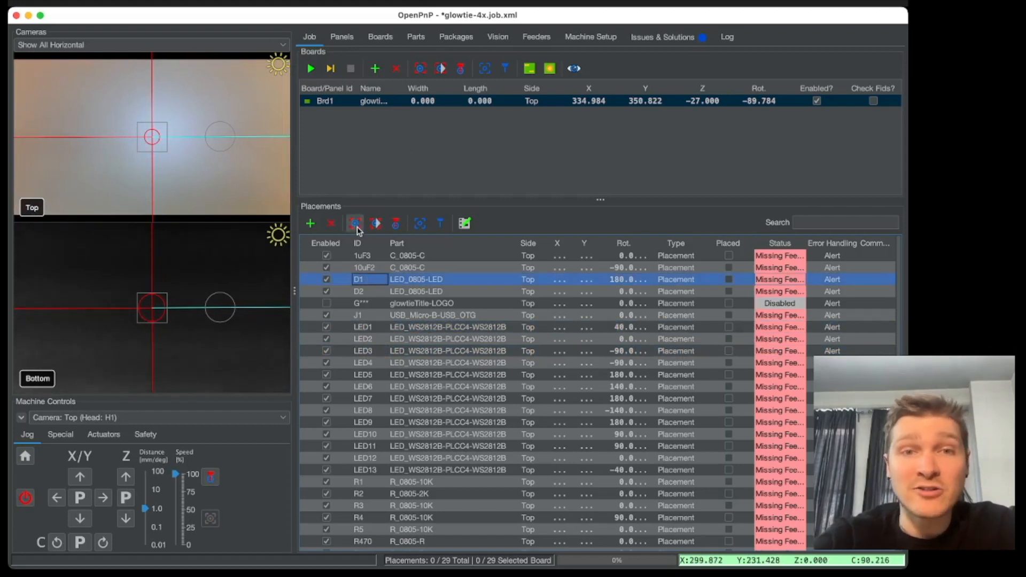
{"action": "left_click", "coordinate": [376, 224]}
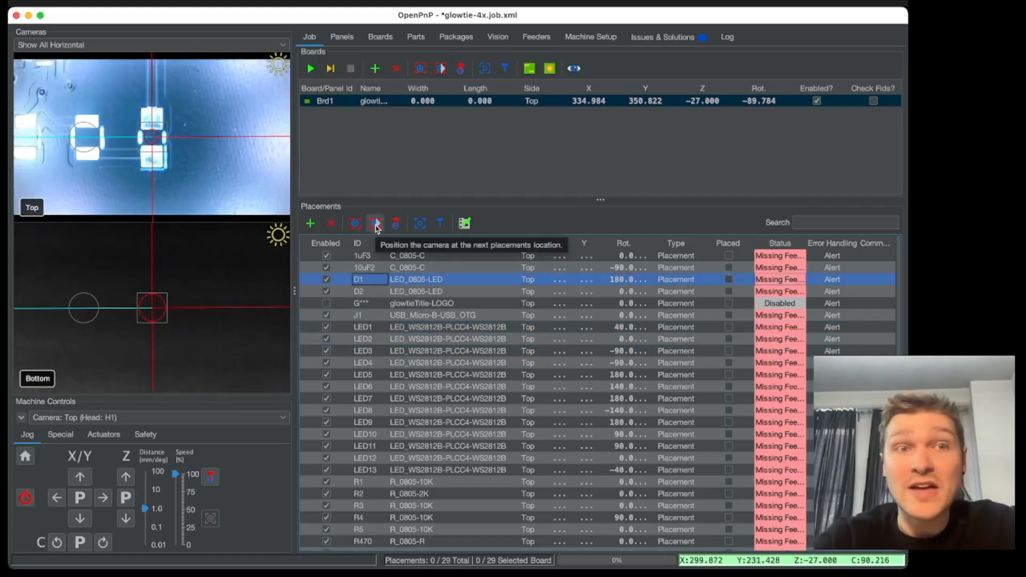
{"action": "left_click", "coordinate": [376, 224]}
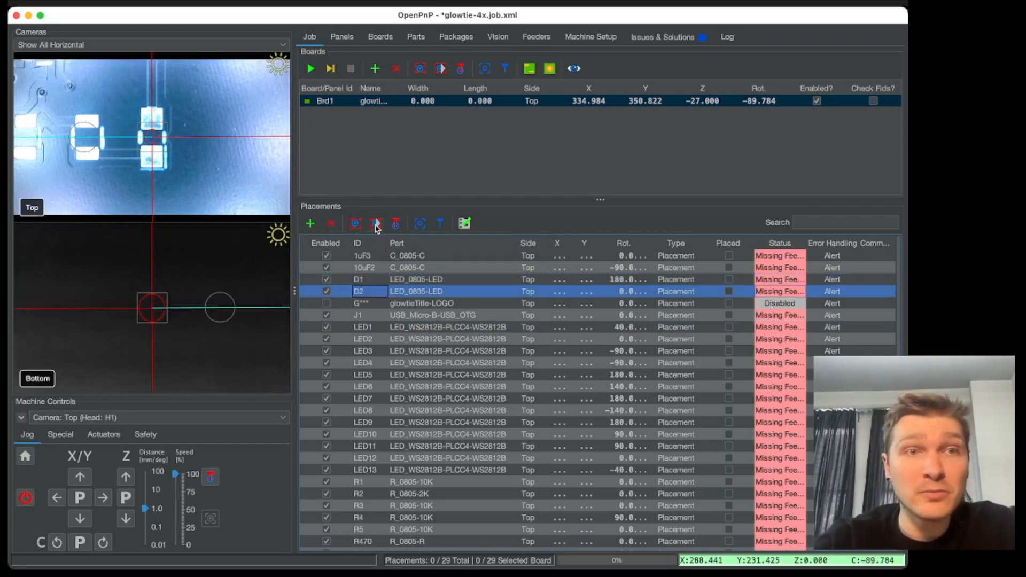
{"action": "left_click", "coordinate": [376, 224]}
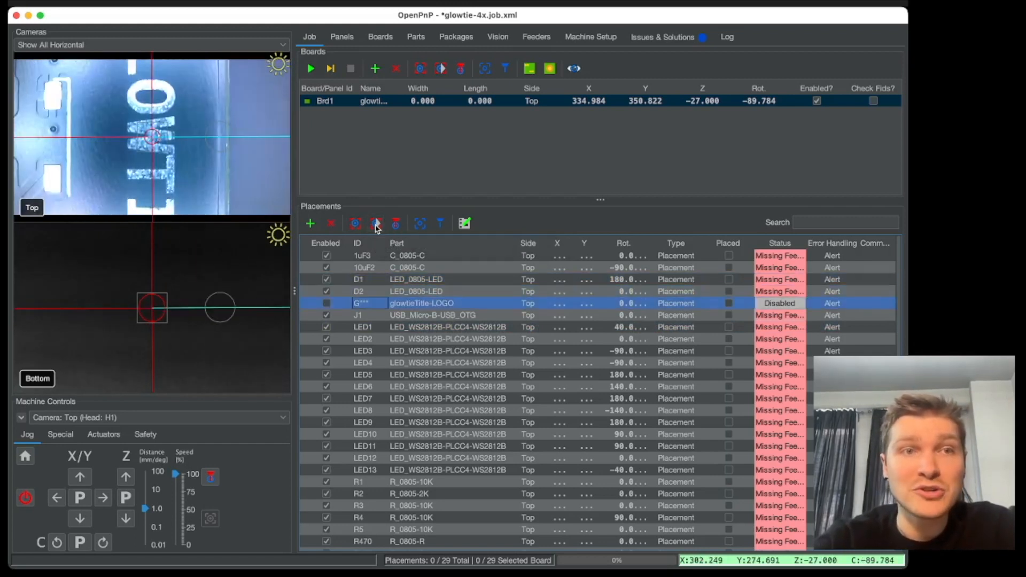
{"action": "left_click", "coordinate": [376, 225]}
{"action": "left_click", "coordinate": [376, 224]}
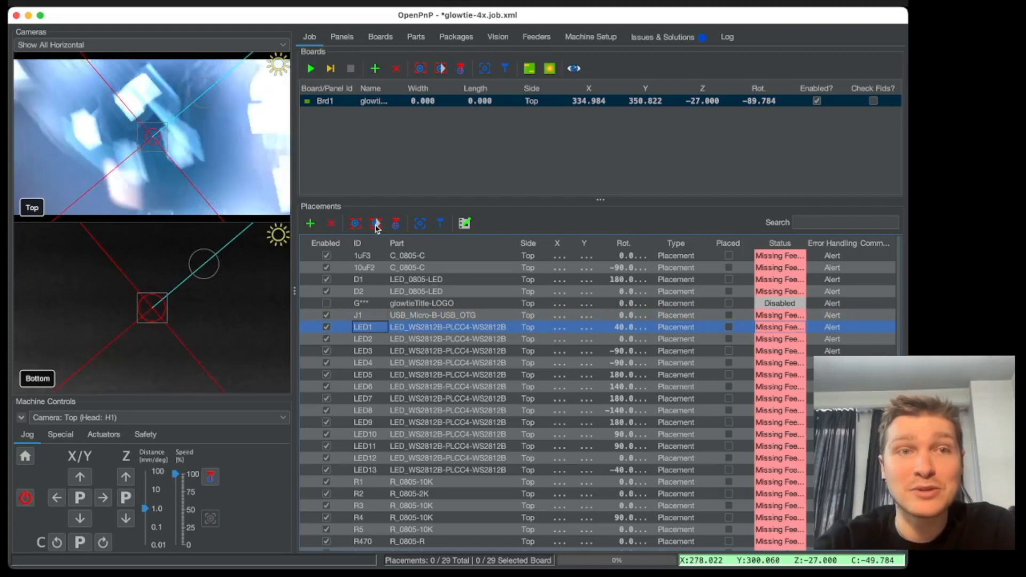
{"action": "left_click", "coordinate": [377, 224]}
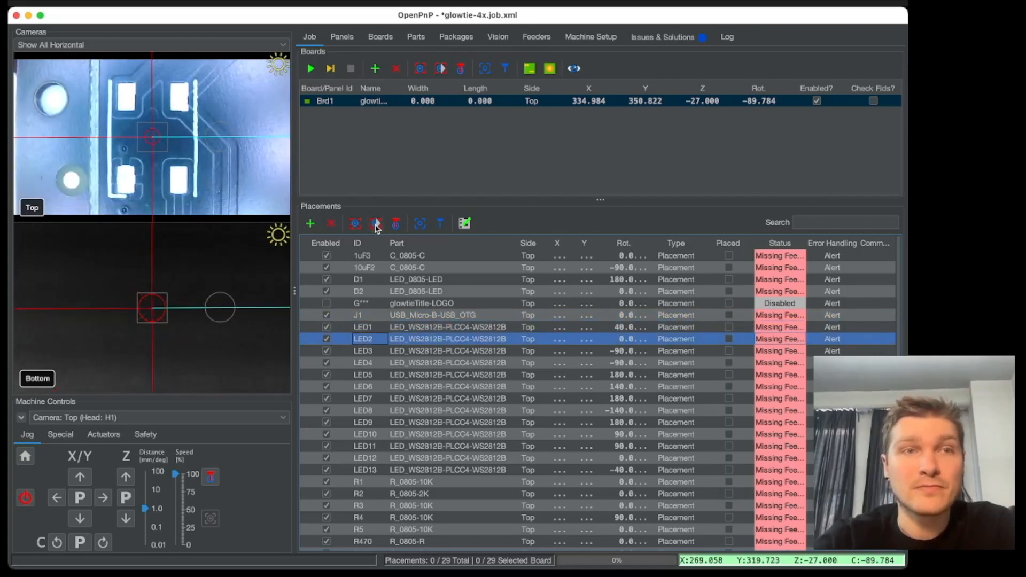
{"action": "left_click", "coordinate": [376, 224]}
{"action": "left_click", "coordinate": [376, 224]}
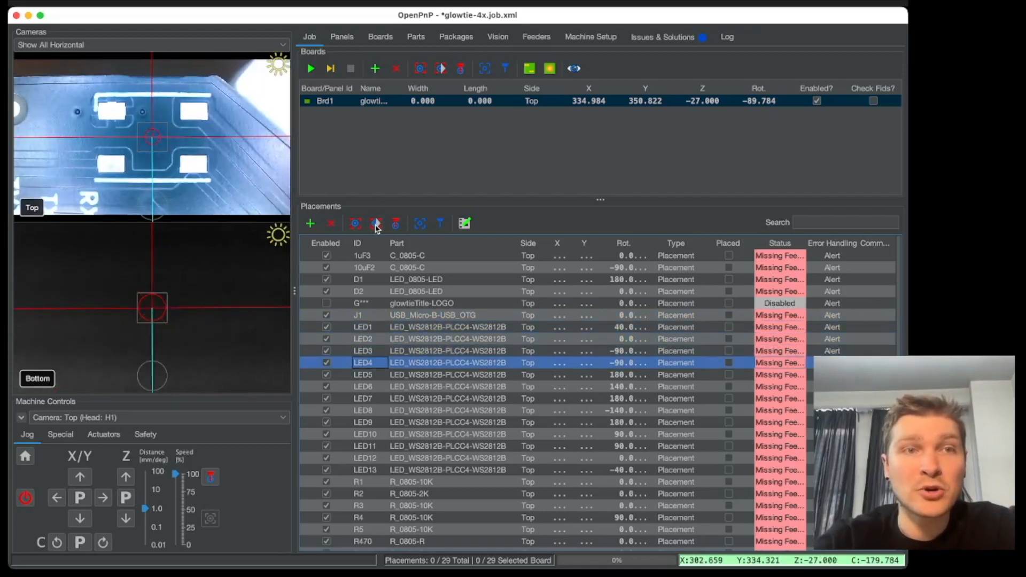
{"action": "left_click", "coordinate": [376, 224]}
{"action": "left_click", "coordinate": [376, 224]}
{"action": "left_click", "coordinate": [376, 224]}
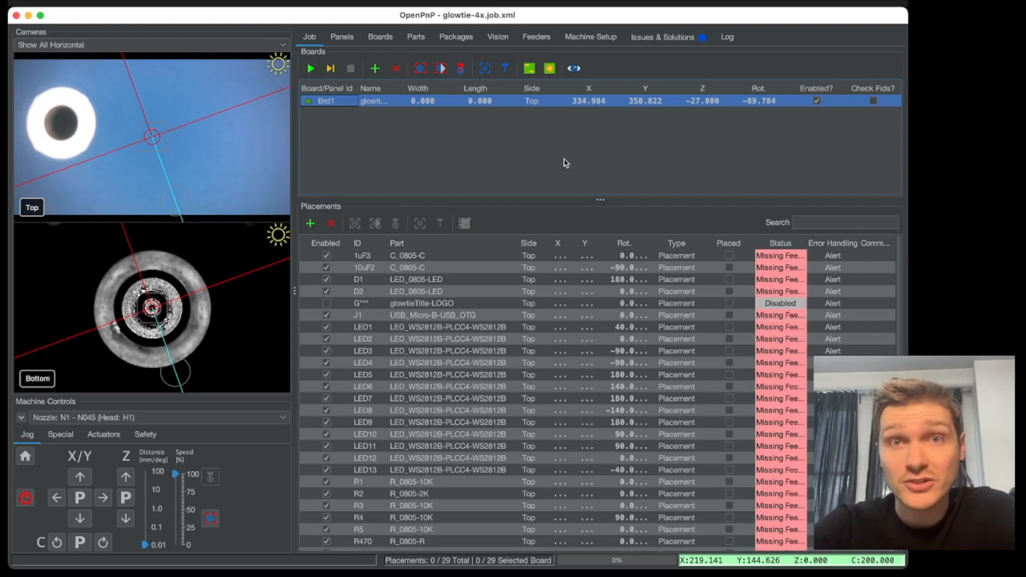
Set the compatible nozzle tips for the board's packages, with N045 for LED_0603_1608Metric and R_0805 and N24 for SOT-223-3_TabPin2
{"action": "left_click", "coordinate": [466, 41]}
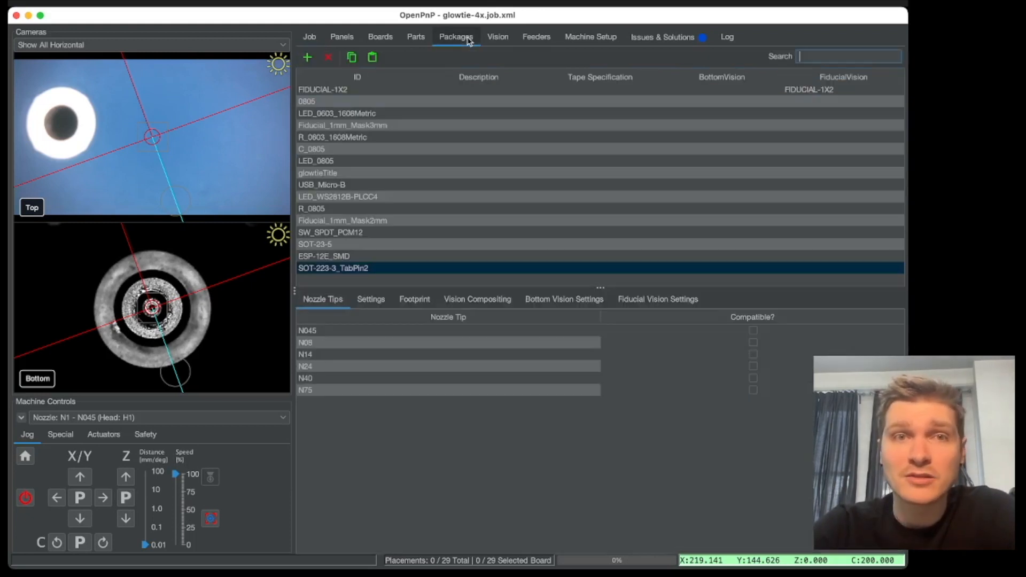
{"action": "left_click", "coordinate": [340, 90]}
{"action": "left_click", "coordinate": [340, 105]}
{"action": "left_click", "coordinate": [346, 115]}
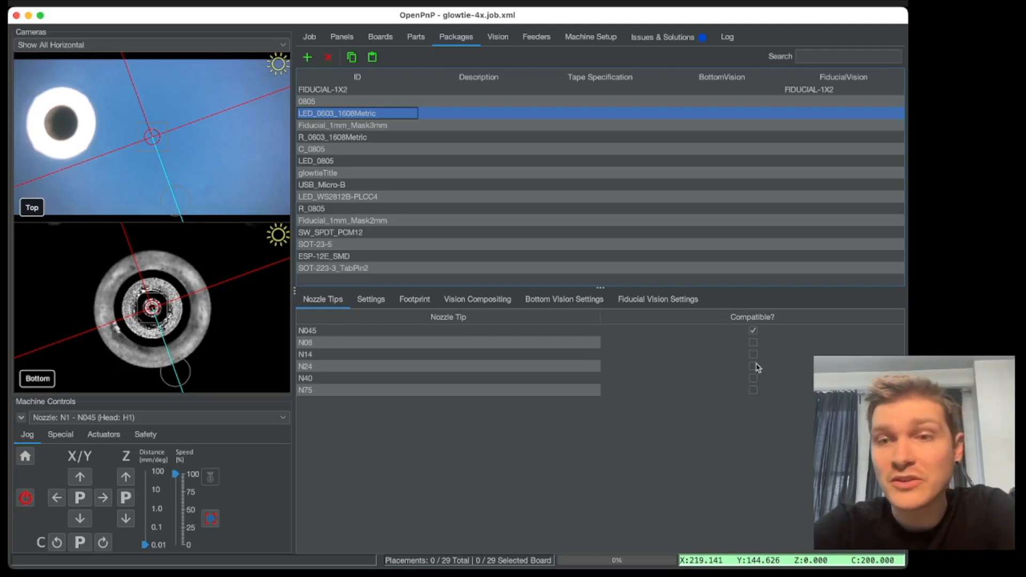
{"action": "left_click", "coordinate": [349, 129]}
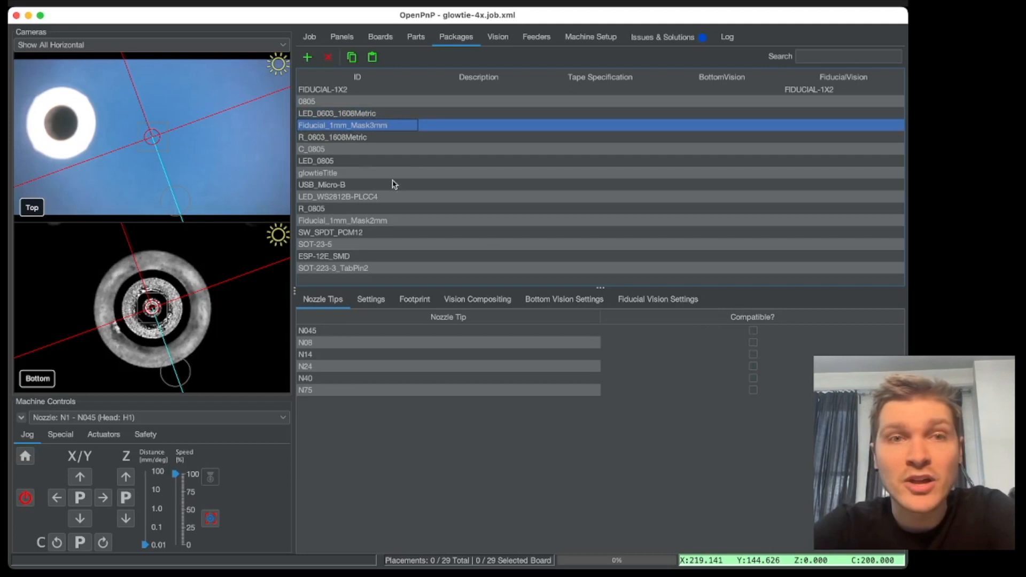
{"action": "left_click", "coordinate": [342, 150]}
{"action": "key", "text": "Down"}
{"action": "key", "text": "Down"}
{"action": "key", "text": "Down"}
{"action": "key", "text": "Down"}
{"action": "key", "text": "Down"}
{"action": "key", "text": "Down"}
{"action": "key", "text": "Down"}
{"action": "key", "text": "Down"}
{"action": "key", "text": "Down"}
{"action": "key", "text": "Down"}
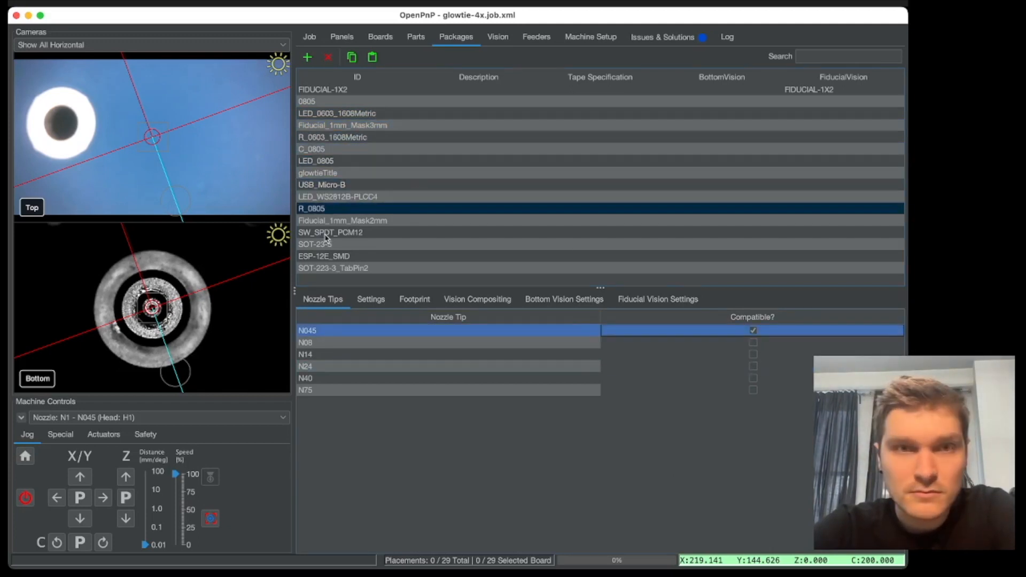
{"action": "left_click", "coordinate": [753, 366]}
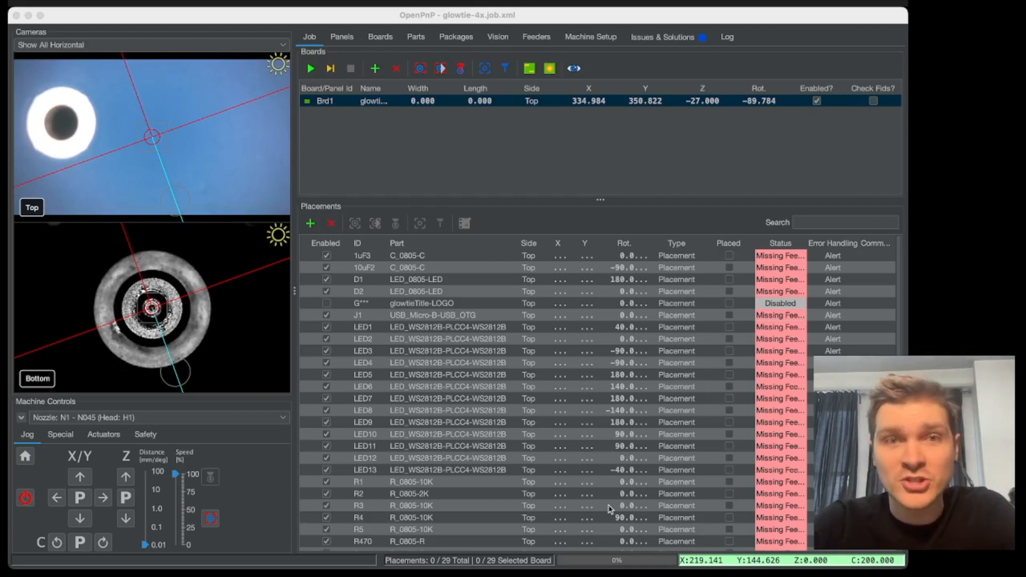
Add a PhotonFeeder and scan for all feeders connected to the machine
{"action": "left_click", "coordinate": [634, 166]}
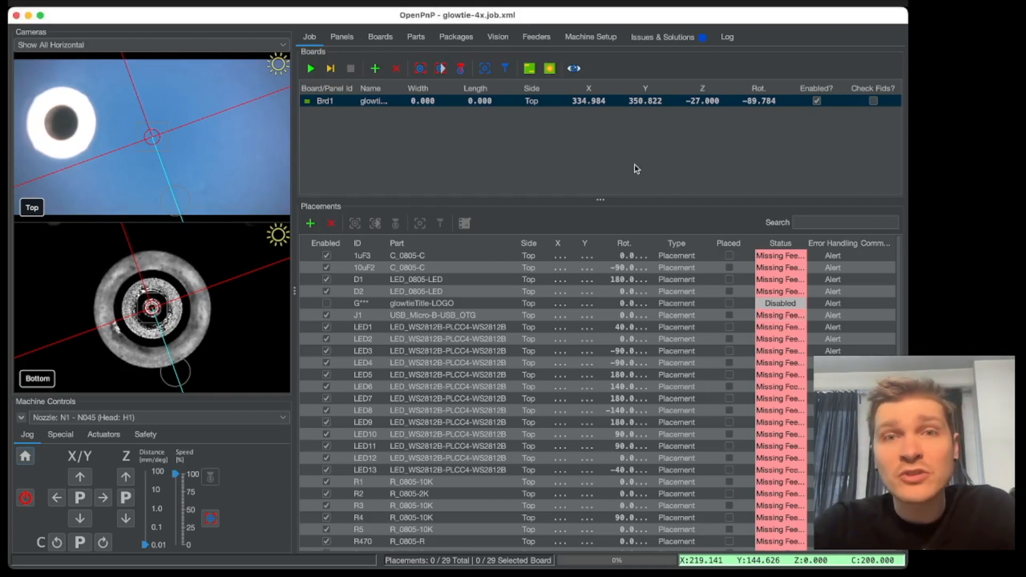
{"action": "left_click", "coordinate": [536, 37]}
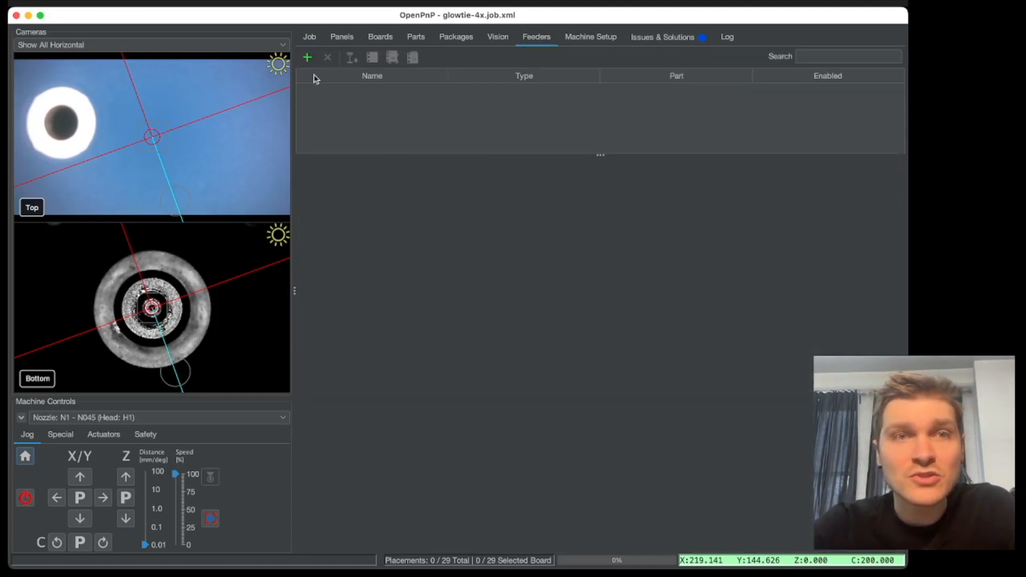
{"action": "left_click", "coordinate": [308, 59]}
{"action": "scroll", "coordinate": [465, 302], "scroll_direction": "down", "scroll_amount": 2}
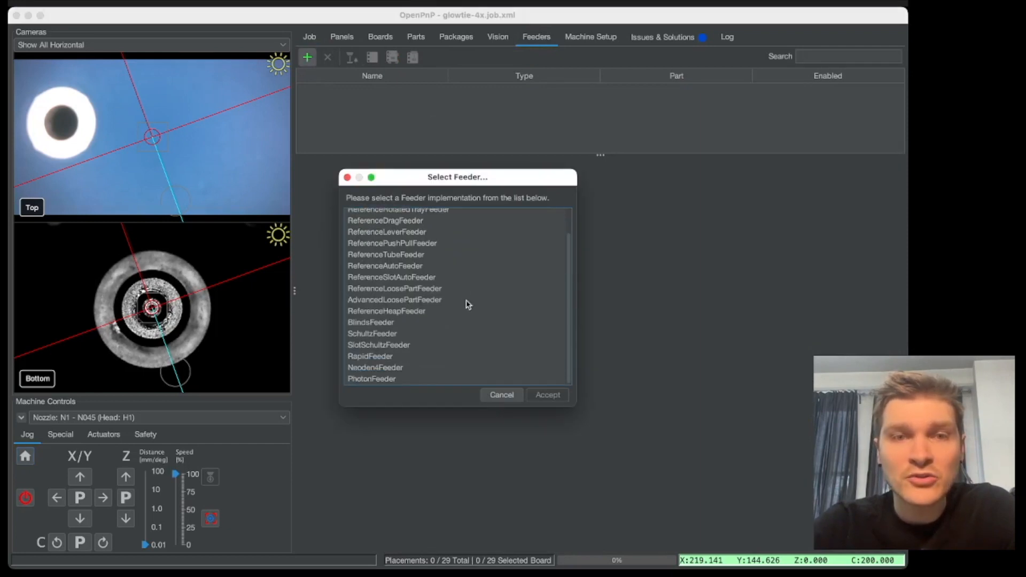
{"action": "left_click", "coordinate": [415, 379]}
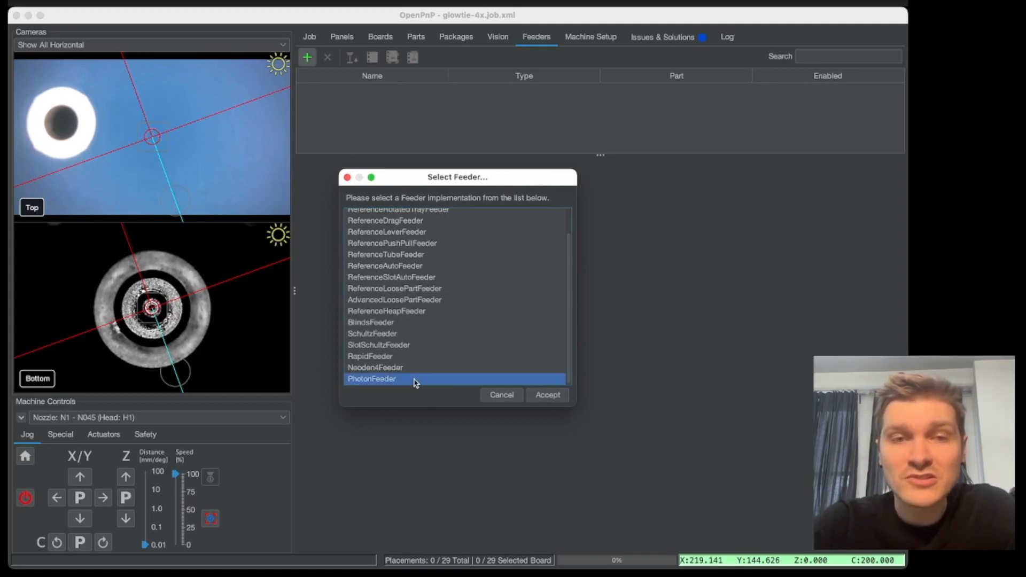
{"action": "left_click", "coordinate": [547, 395]}
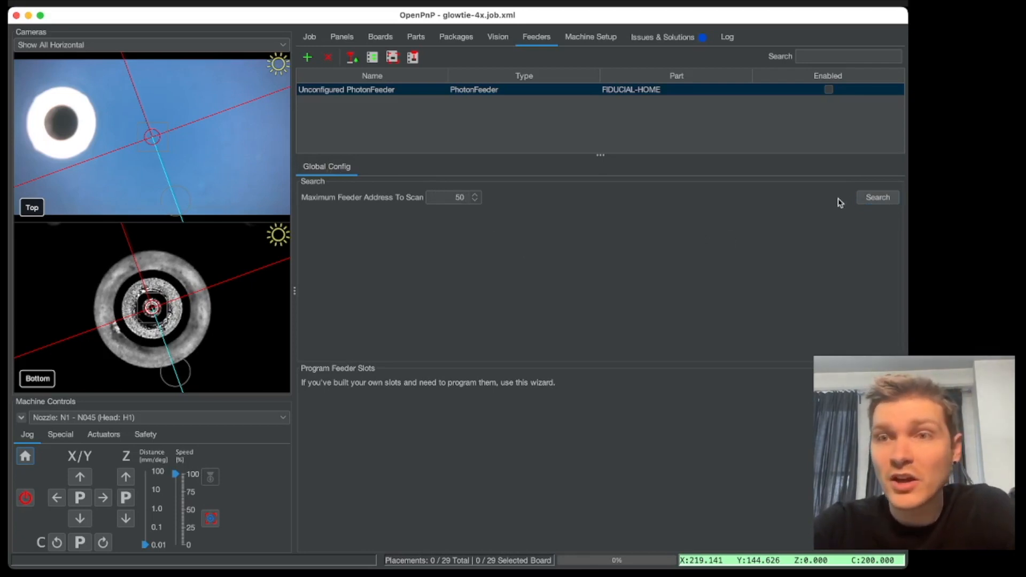
{"action": "left_click", "coordinate": [871, 200]}
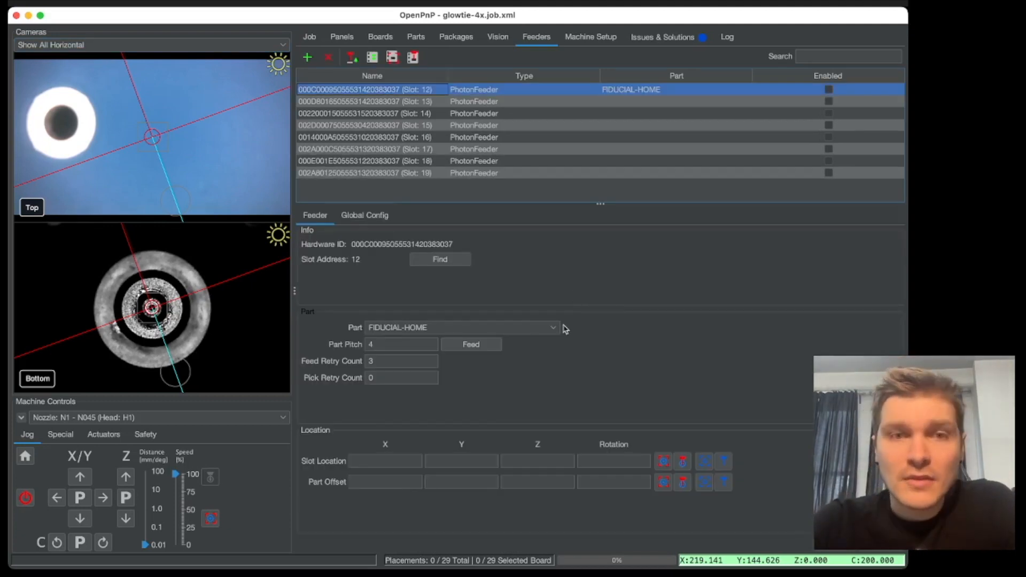
{"action": "left_click", "coordinate": [458, 327]}
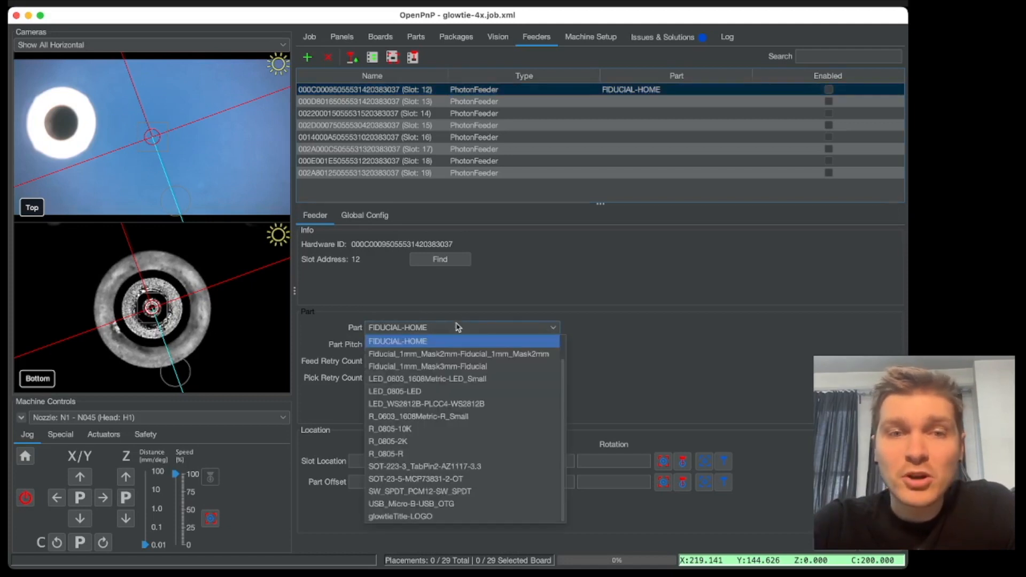
{"action": "scroll", "coordinate": [467, 401], "scroll_direction": "up", "scroll_amount": 2}
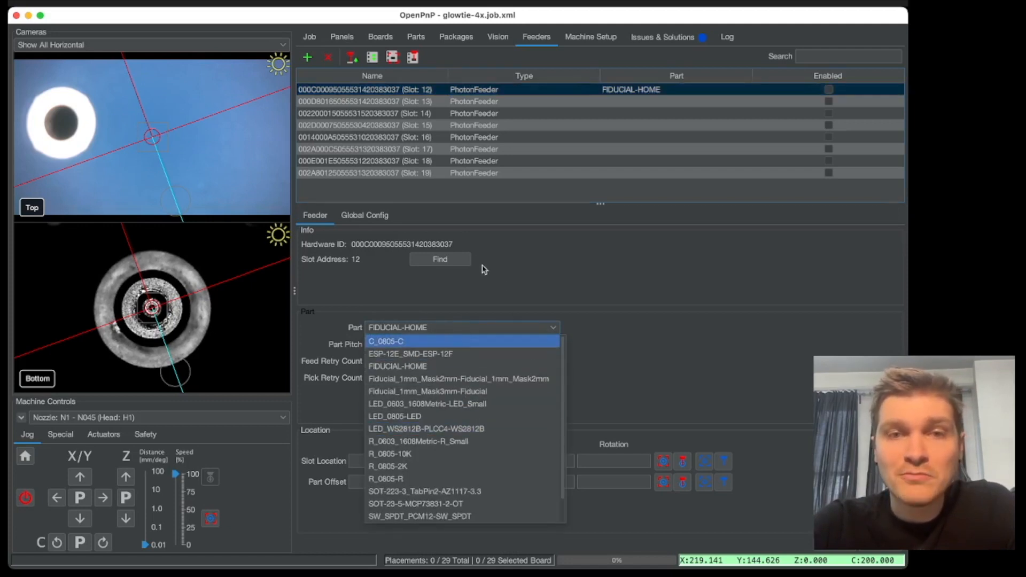
{"action": "left_click", "coordinate": [519, 293]}
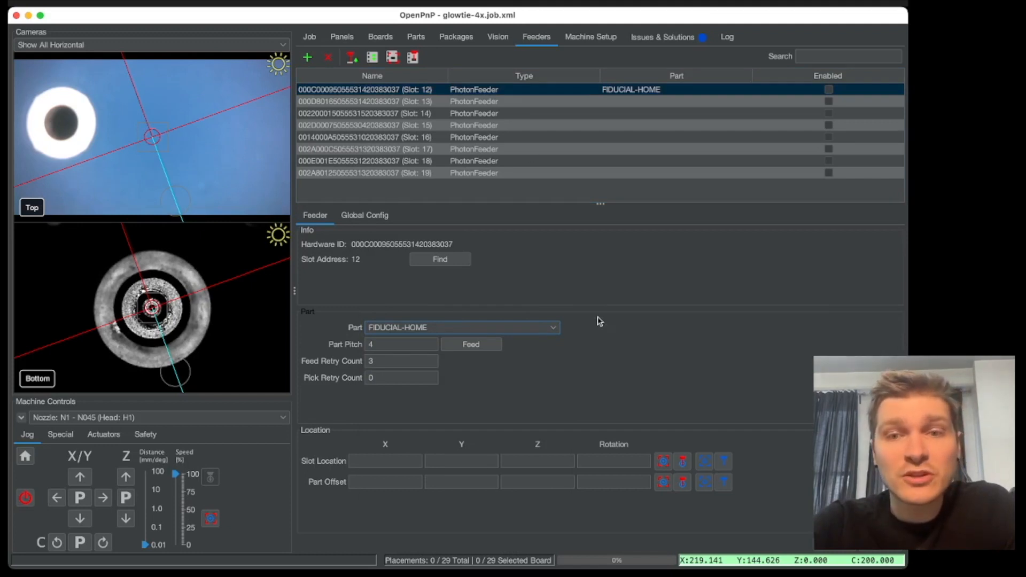
Fill in the slot location and part offset of the slot 12 feeder from the nozzle's current position and feed one part
{"action": "left_click", "coordinate": [724, 461]}
{"action": "left_click", "coordinate": [724, 481]}
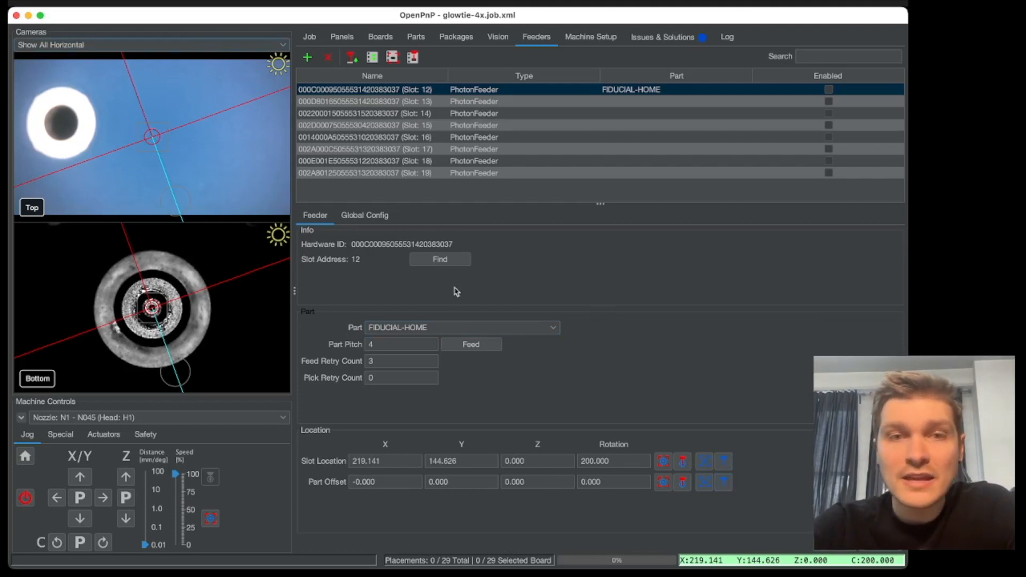
{"action": "left_click", "coordinate": [466, 345]}
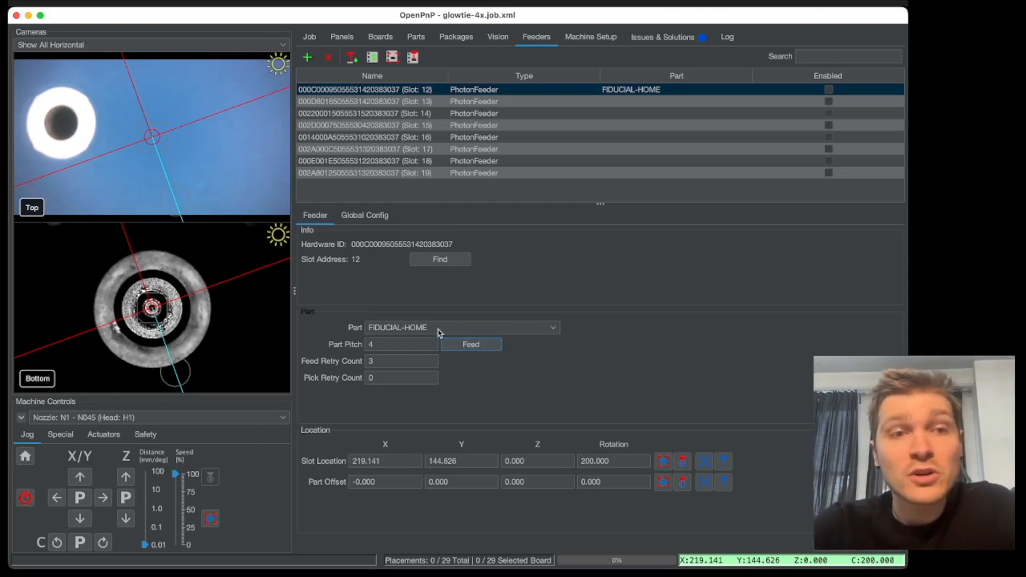
Rename the feeder in slot 12 as WS2812B
{"action": "left_click", "coordinate": [323, 89]}
{"action": "double_click", "coordinate": [323, 89]}
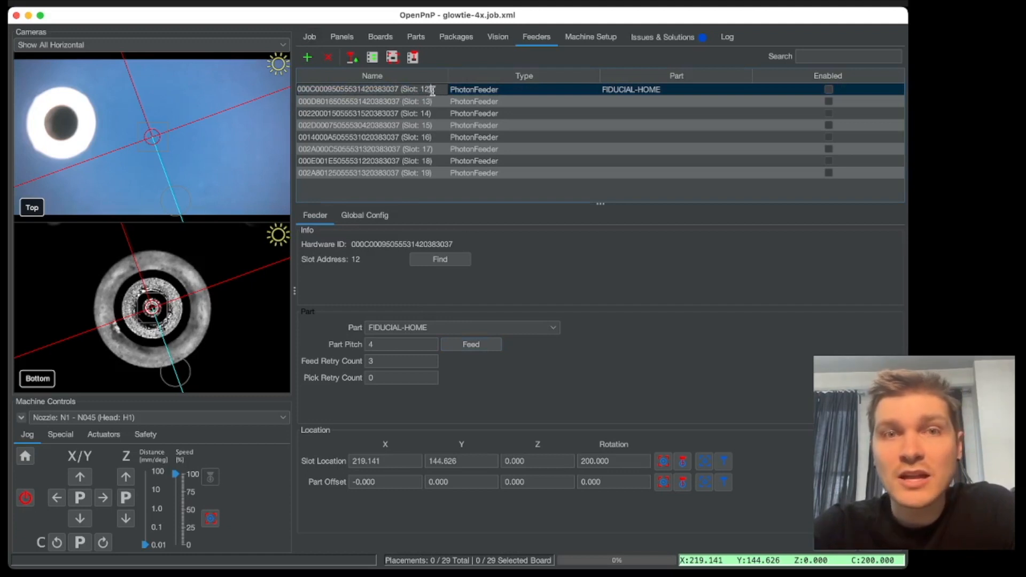
{"action": "left_click_drag", "start_coordinate": [434, 90], "coordinate": [292, 91]}
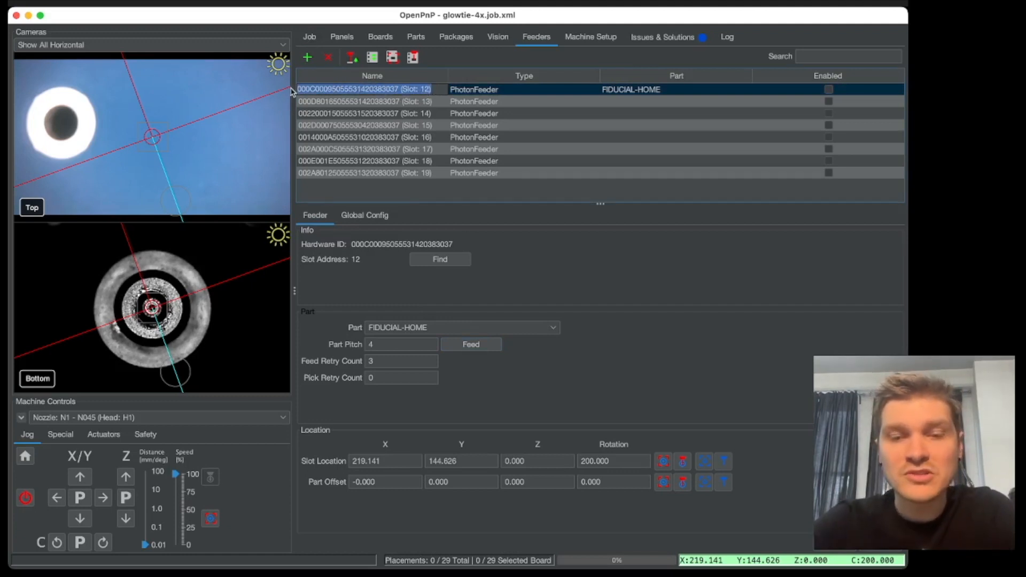
{"action": "type", "text": "WS"}
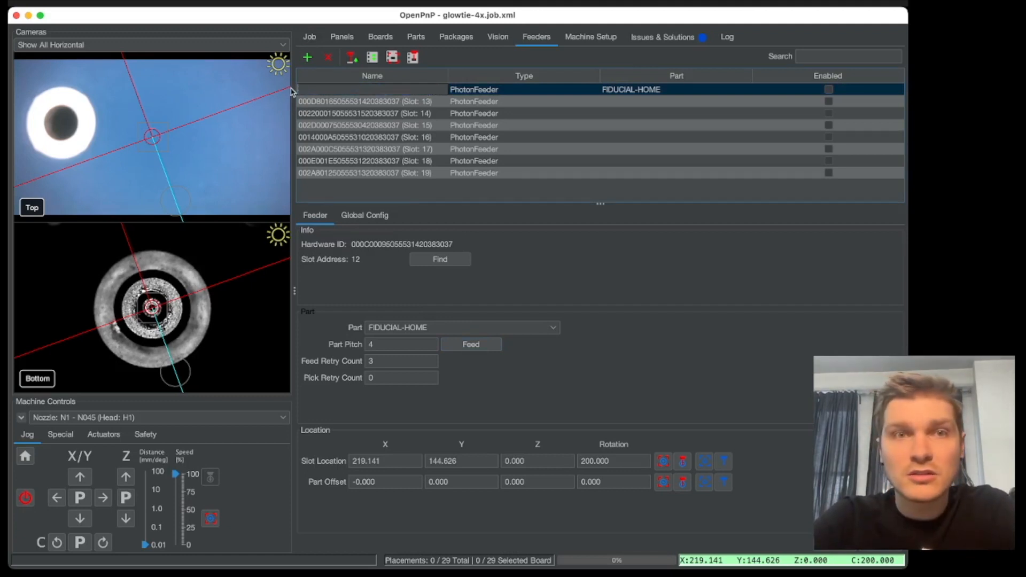
{"action": "type", "text": "2812B"}
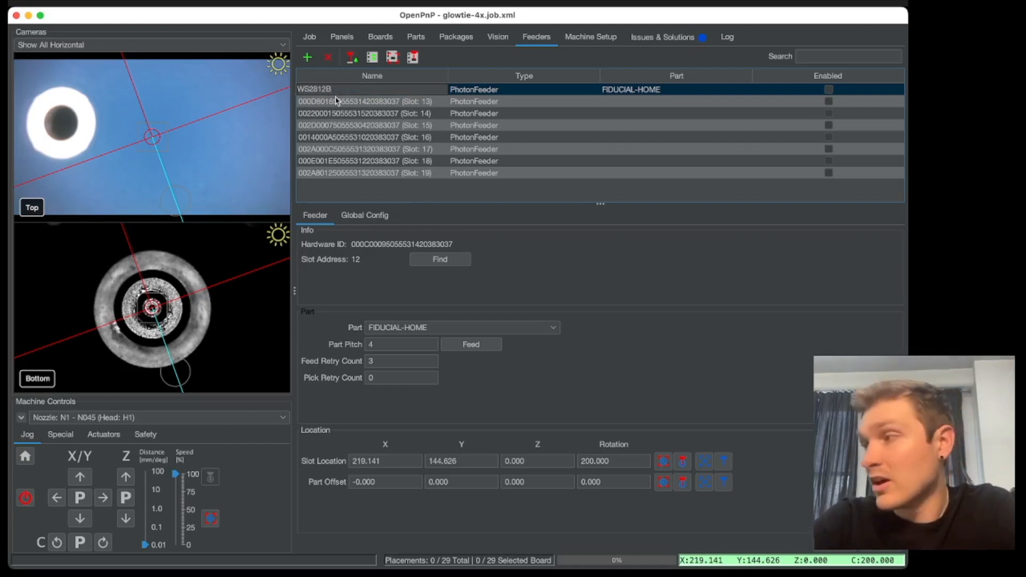
{"action": "left_click", "coordinate": [357, 103]}
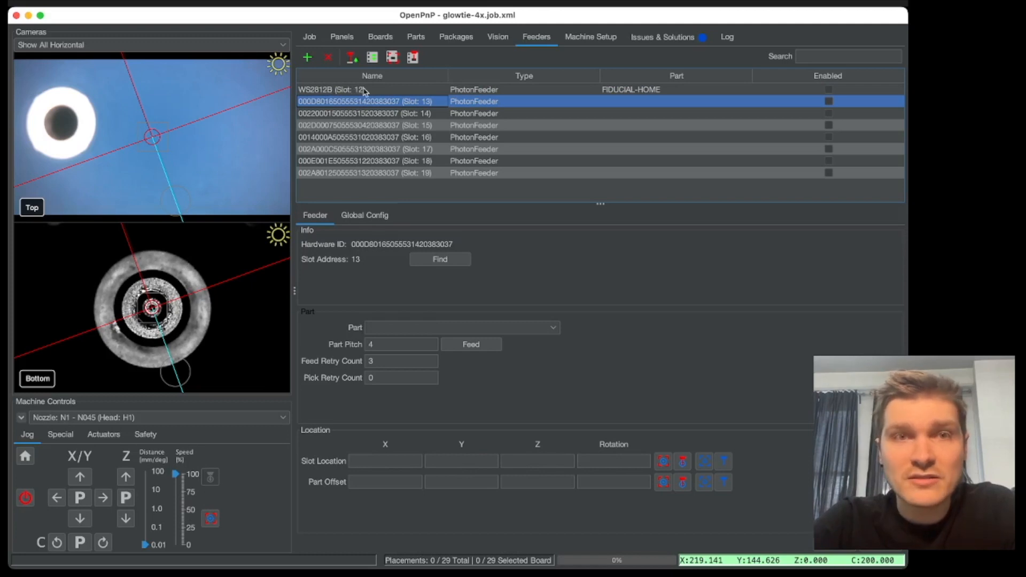
Assign the part LED_WS2812B-PLCC4-WS2812B to the WS2812B feeder in slot 12
{"action": "left_click", "coordinate": [365, 90]}
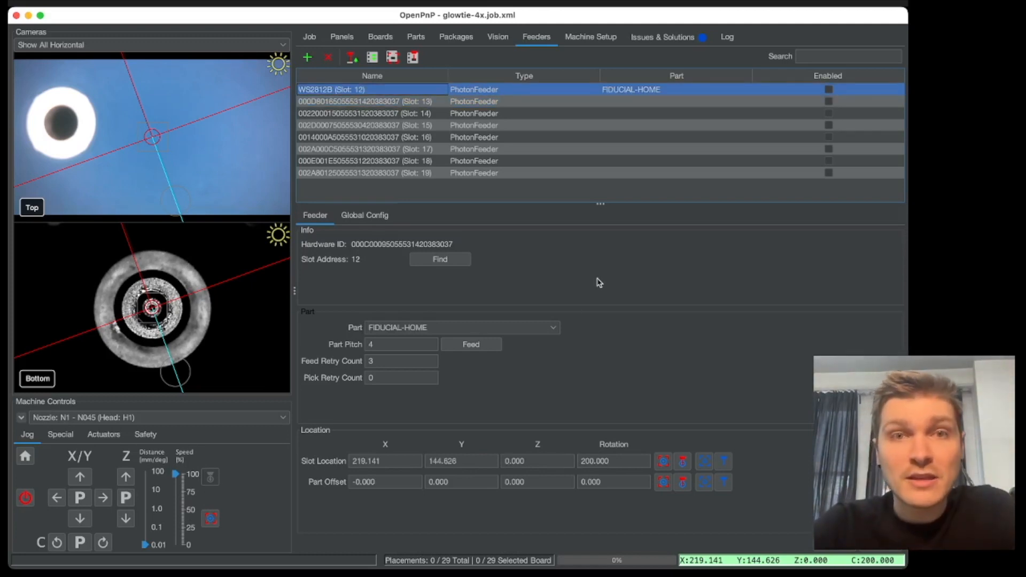
{"action": "key", "text": "Tab"}
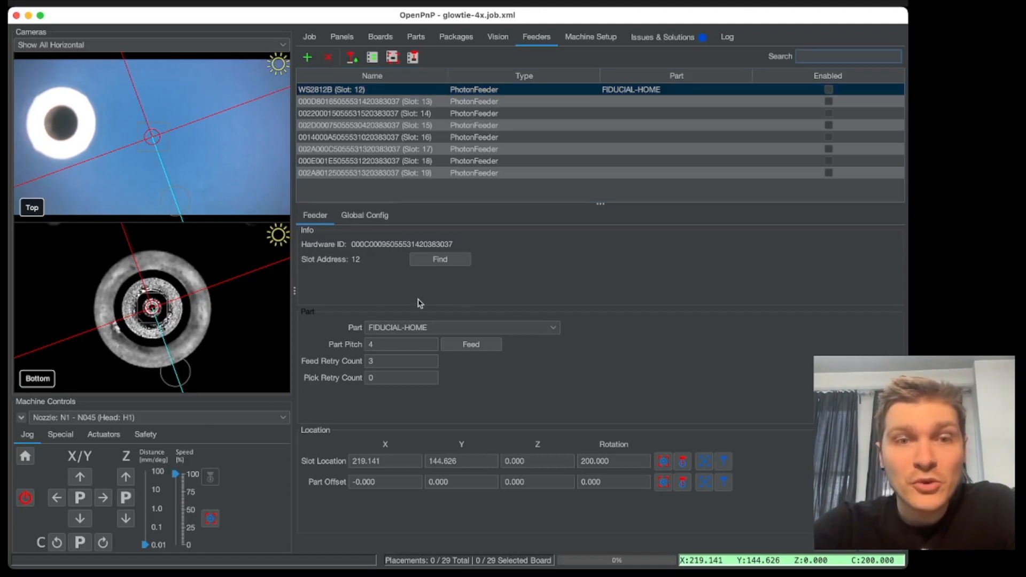
{"action": "left_click", "coordinate": [514, 328]}
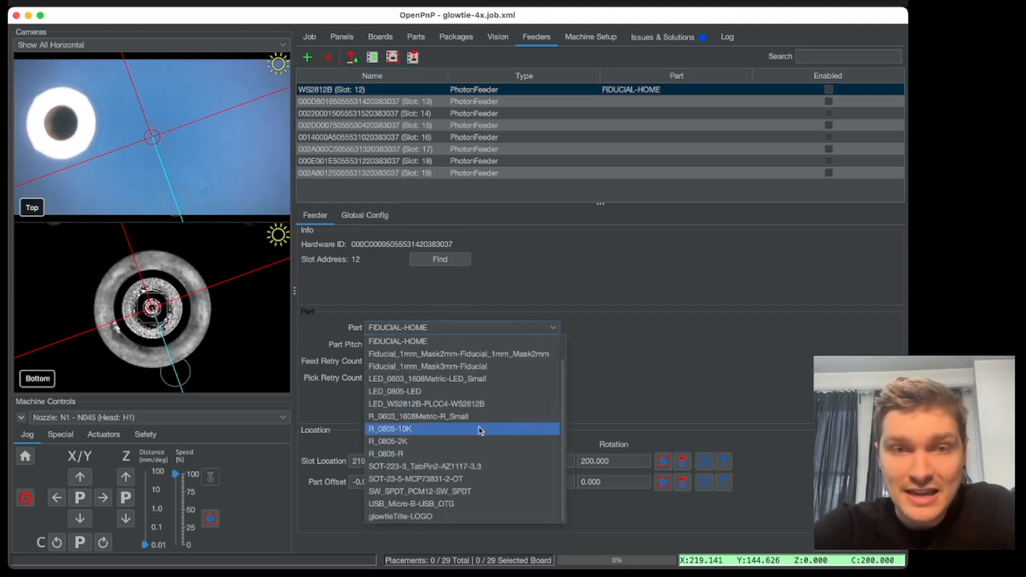
{"action": "left_click", "coordinate": [424, 405]}
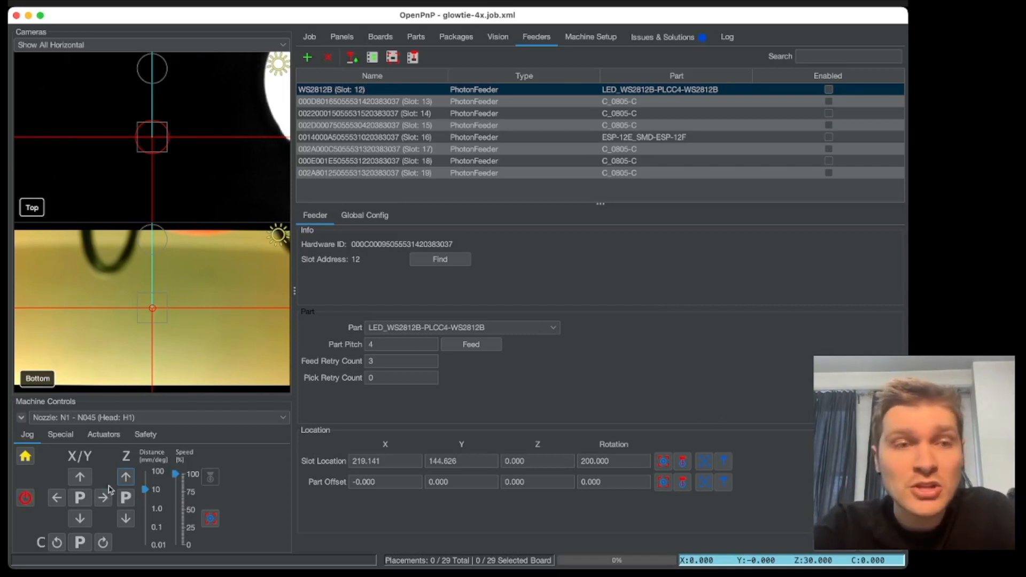
Switch the machine controls to nozzle N2 - N24 and jog it in X/Y to the slot 12 feeder's pick position
{"action": "left_click", "coordinate": [176, 424]}
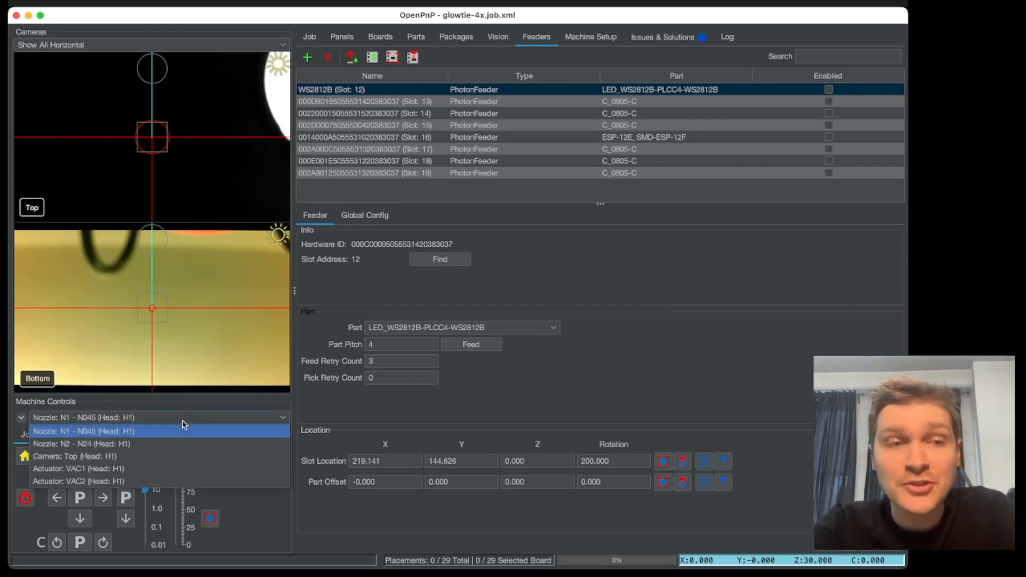
{"action": "left_click", "coordinate": [120, 443]}
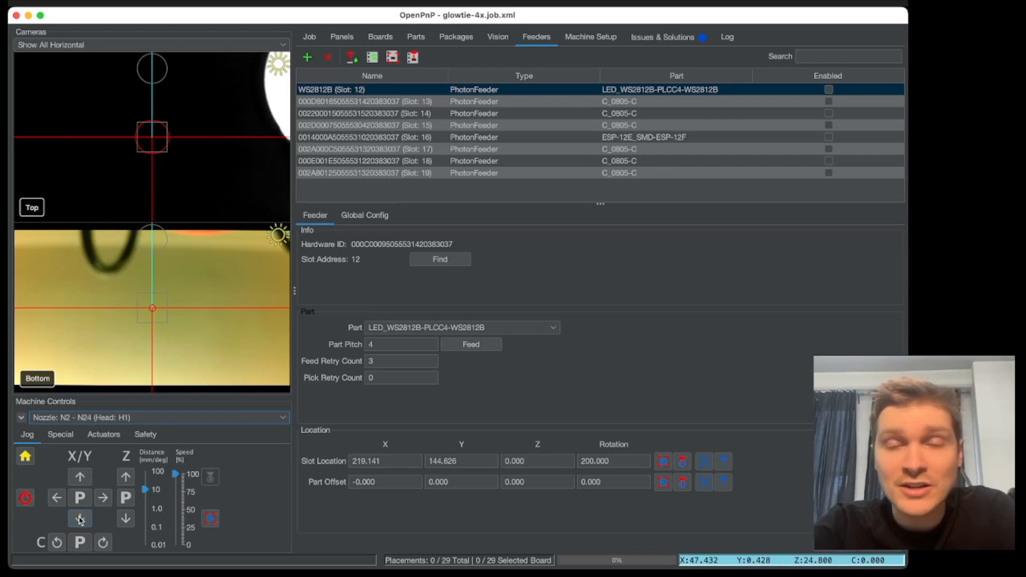
{"action": "left_click", "coordinate": [80, 519]}
Lower nozzle N2 toward the part in the slot 12 feeder in 1.0 mm increments
{"action": "left_click", "coordinate": [145, 508]}
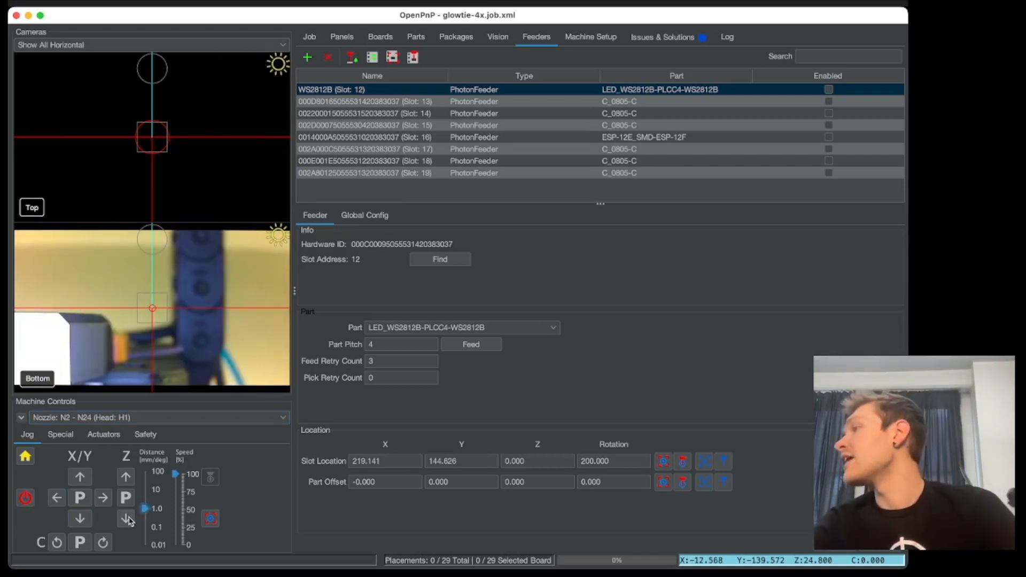
{"action": "left_click", "coordinate": [126, 519]}
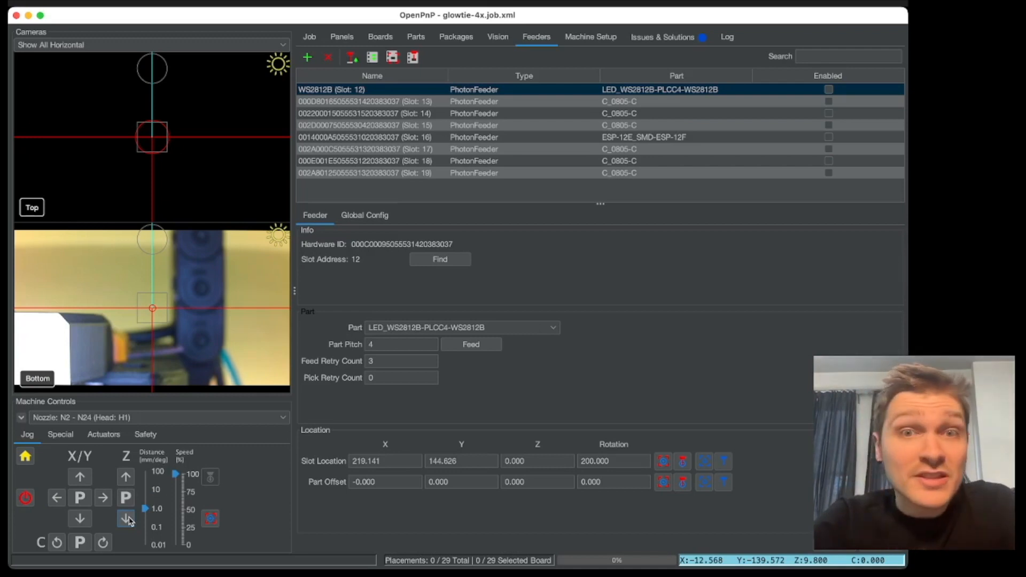
{"action": "left_click", "coordinate": [126, 519]}
{"action": "left_click", "coordinate": [127, 518]}
{"action": "left_click", "coordinate": [127, 519]}
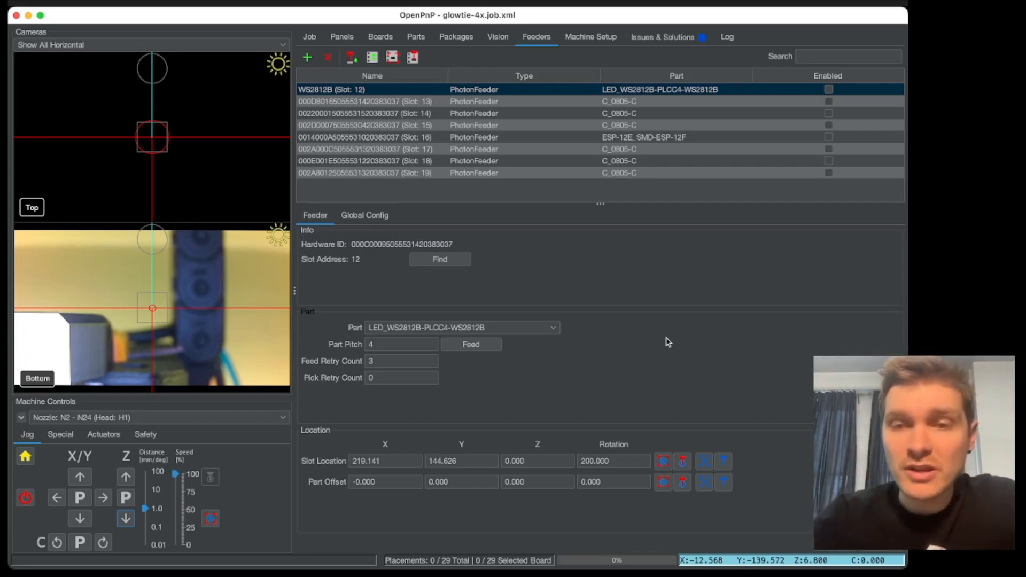
{"action": "left_click", "coordinate": [126, 518]}
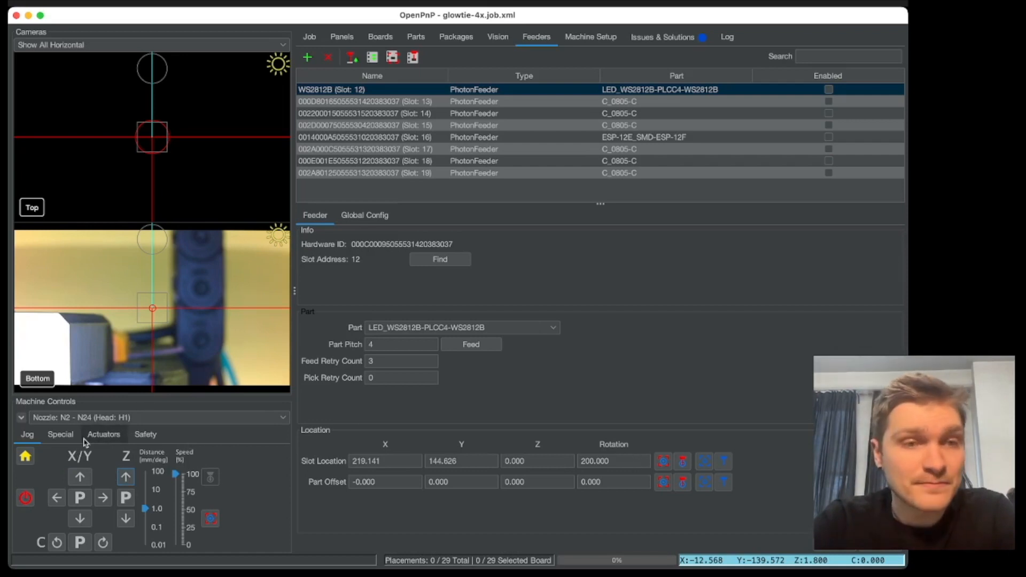
Fine-tune the nozzle's pick position in 0.1 mm increments and capture it for the slot 12 feeder's slot location and part offset
{"action": "left_click", "coordinate": [104, 436]}
{"action": "left_click", "coordinate": [27, 435]}
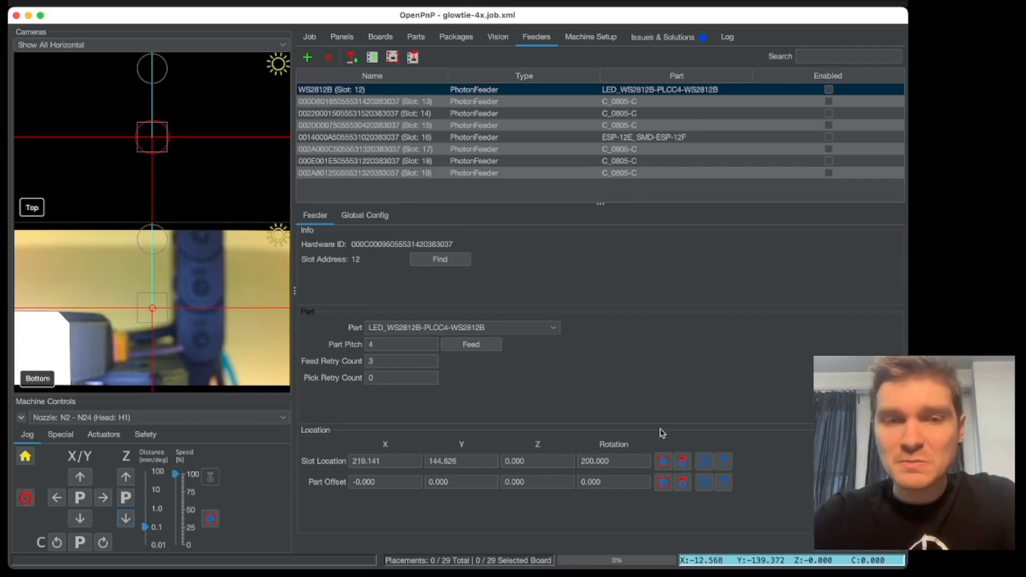
{"action": "left_click", "coordinate": [725, 483]}
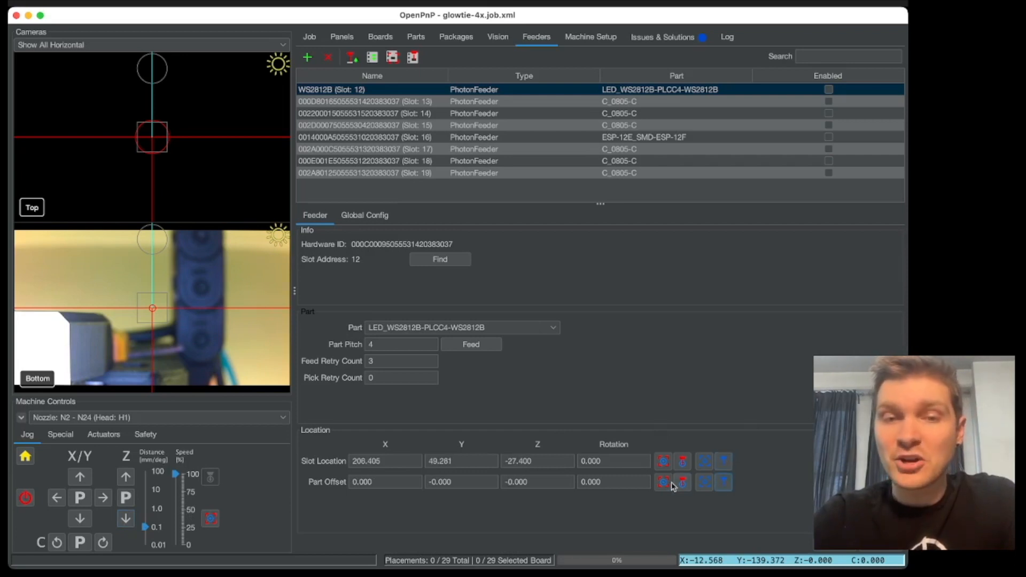
Toggle the H1:VAC2 vacuum actuator and raise nozzle N2 by 20 mm in 10 mm increments
{"action": "left_click", "coordinate": [106, 435]}
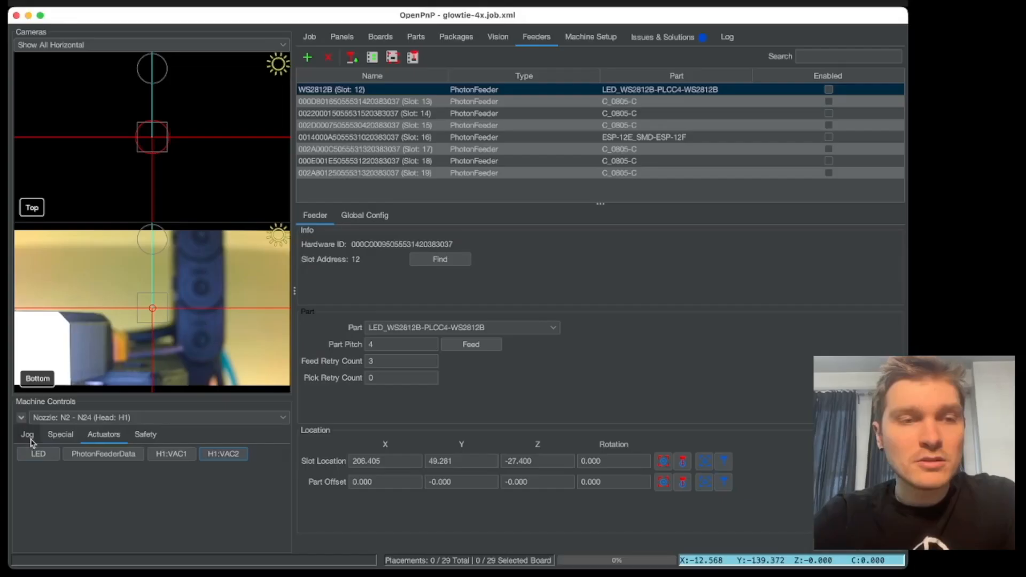
{"action": "left_click", "coordinate": [27, 434]}
{"action": "left_click", "coordinate": [144, 490]}
{"action": "left_click", "coordinate": [126, 477]}
{"action": "left_click", "coordinate": [126, 477]}
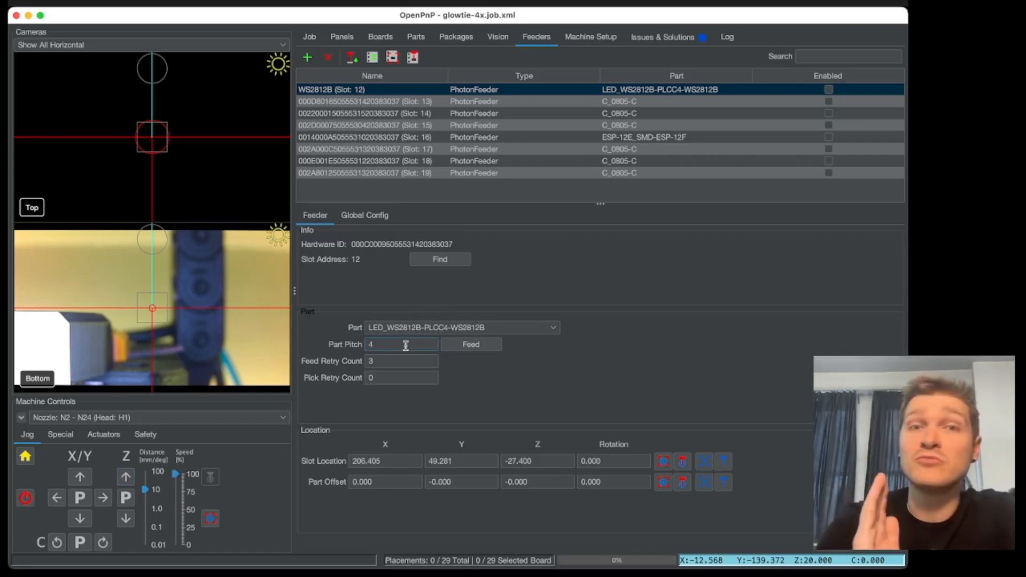
Set the part pitch of the WS2812B feeder in slot 12 to 8
{"action": "key", "text": "BackSpace"}
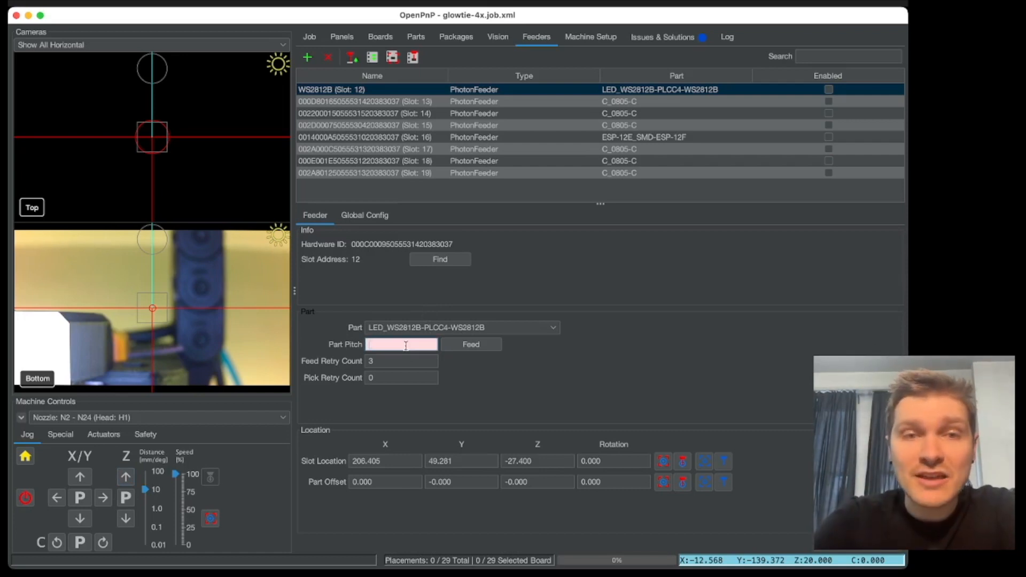
{"action": "type", "text": "8"}
{"action": "key", "text": "BackSpace"}
{"action": "type", "text": "4"}
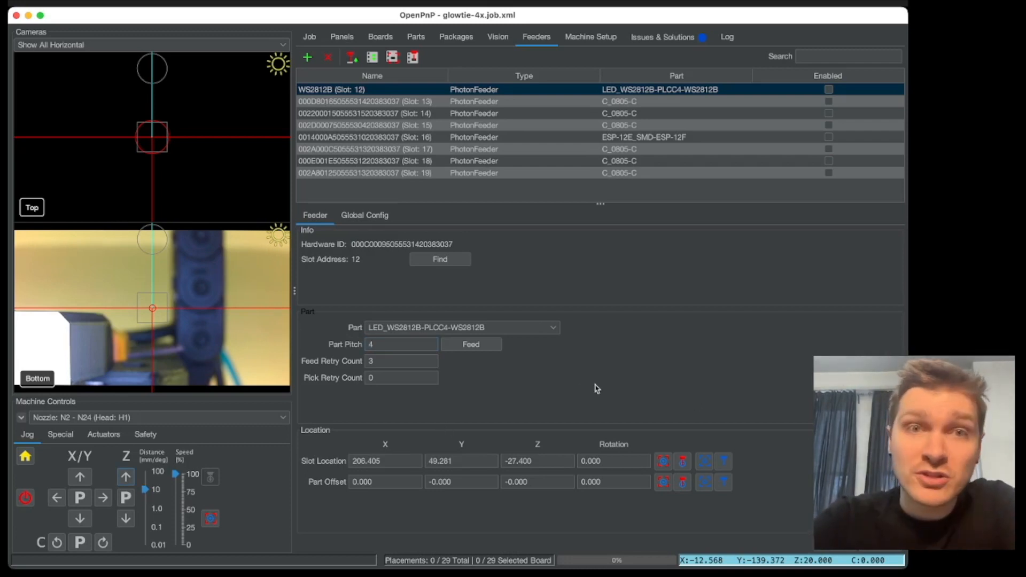
{"action": "key", "text": "BackSpace"}
{"action": "type", "text": "8"}
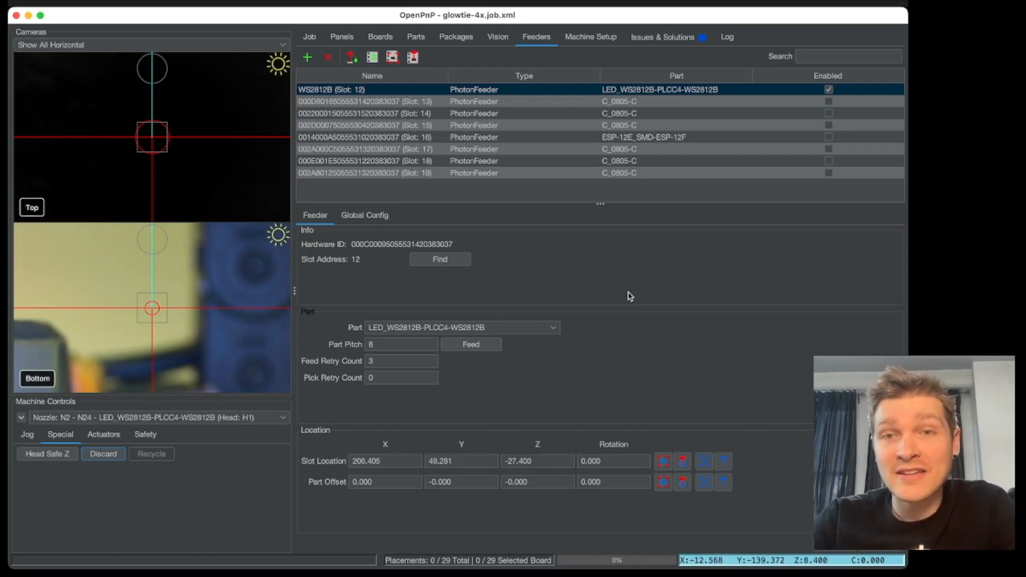
Specialize the bottom vision settings for the LED_WS2812B-PLCC4-WS2812B part and open their pipeline for editing
{"action": "left_click", "coordinate": [416, 37]}
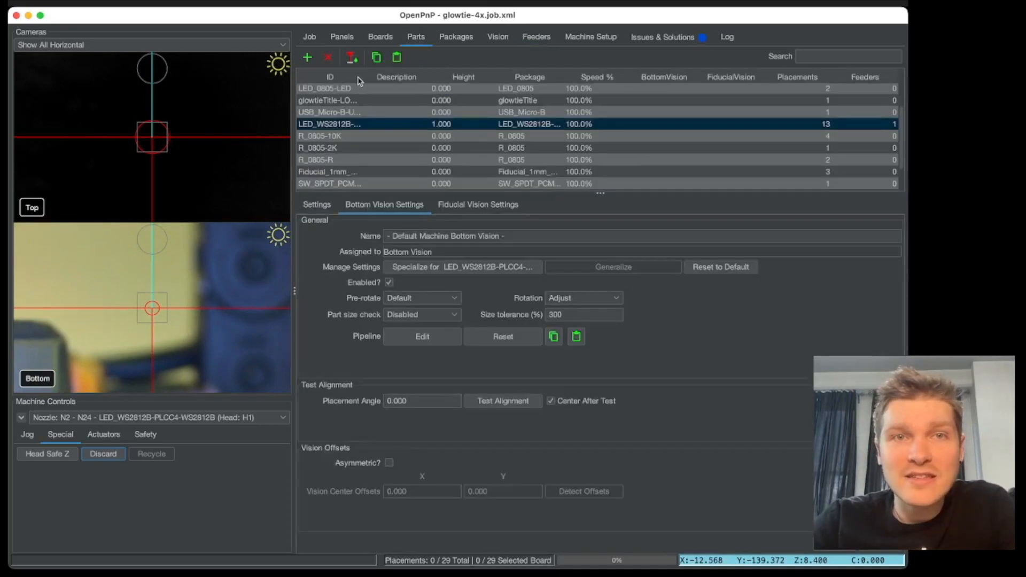
{"action": "left_click_drag", "start_coordinate": [364, 77], "coordinate": [426, 78]}
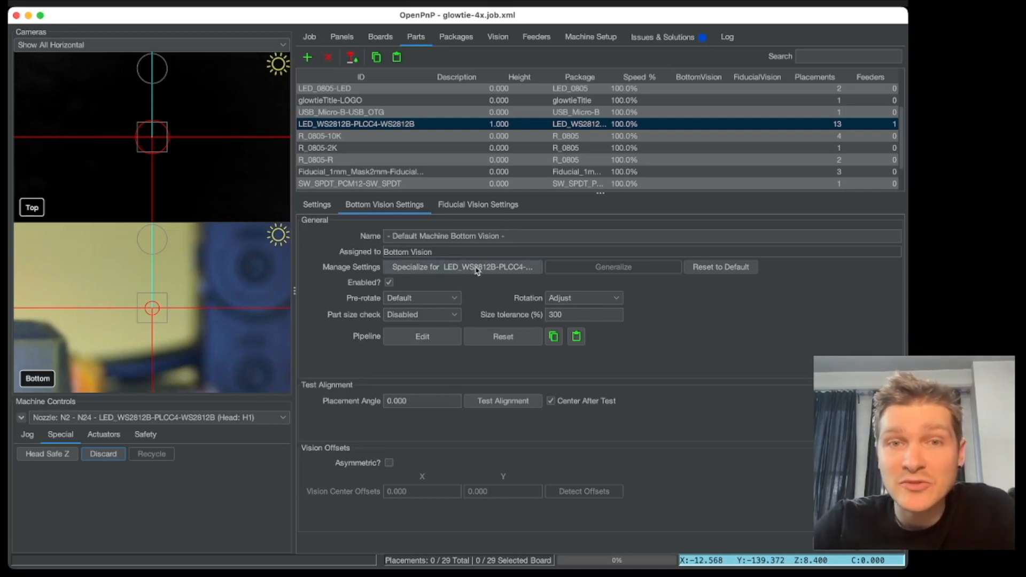
{"action": "left_click", "coordinate": [491, 268]}
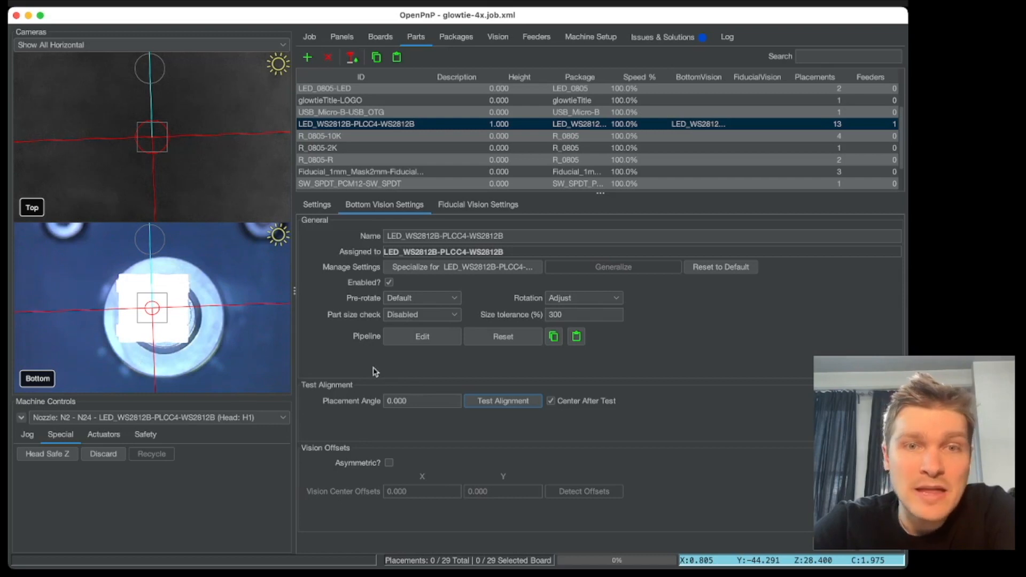
{"action": "left_click", "coordinate": [420, 338]}
{"action": "key", "text": "Return"}
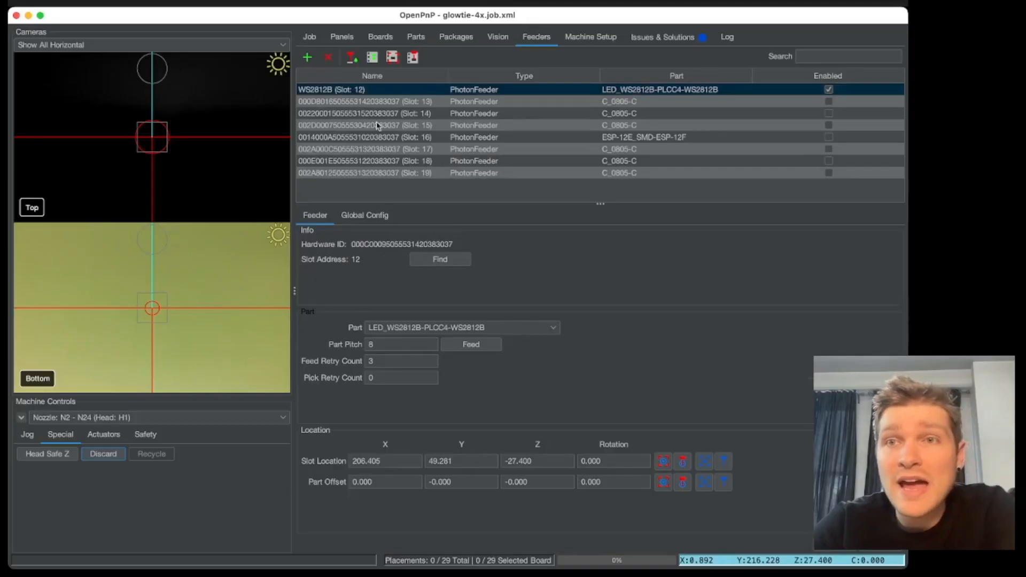
Select the feeder in slot 13
{"action": "left_click", "coordinate": [337, 101]}
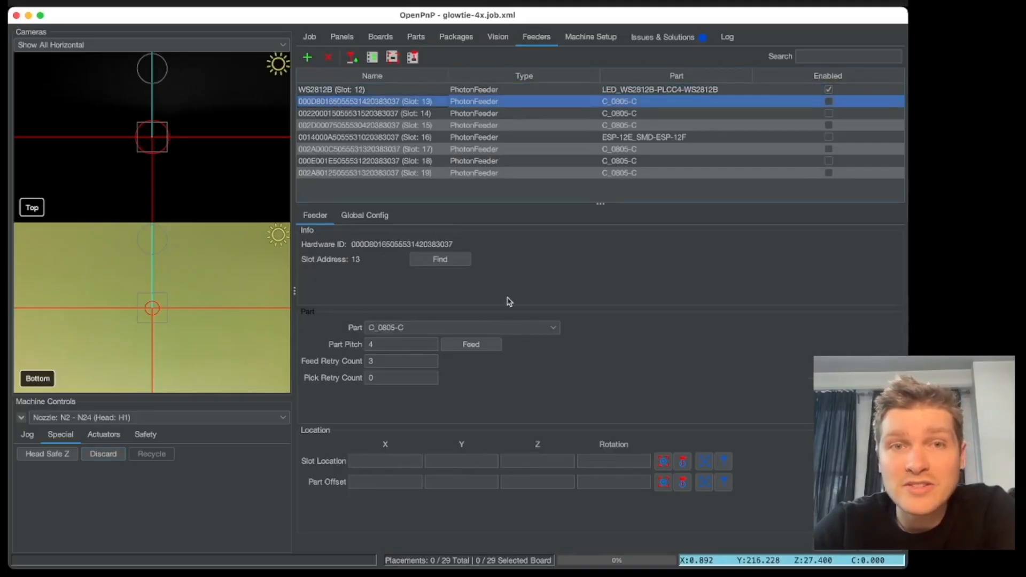